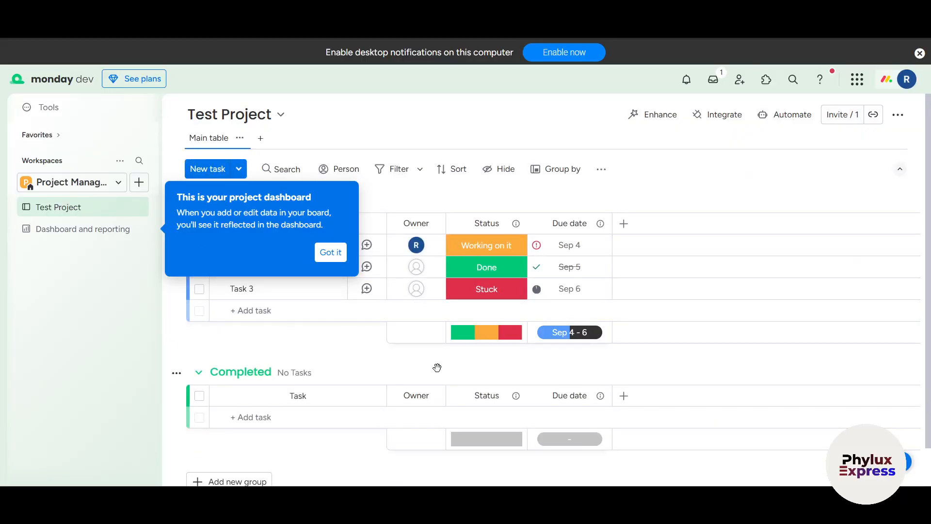
scroll(436, 368, down, 1)
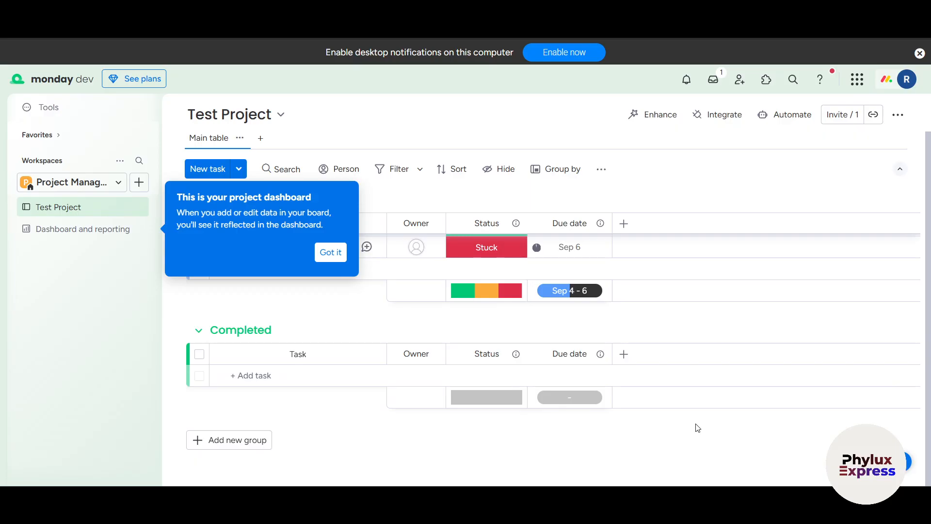
scroll(697, 427, up, 1)
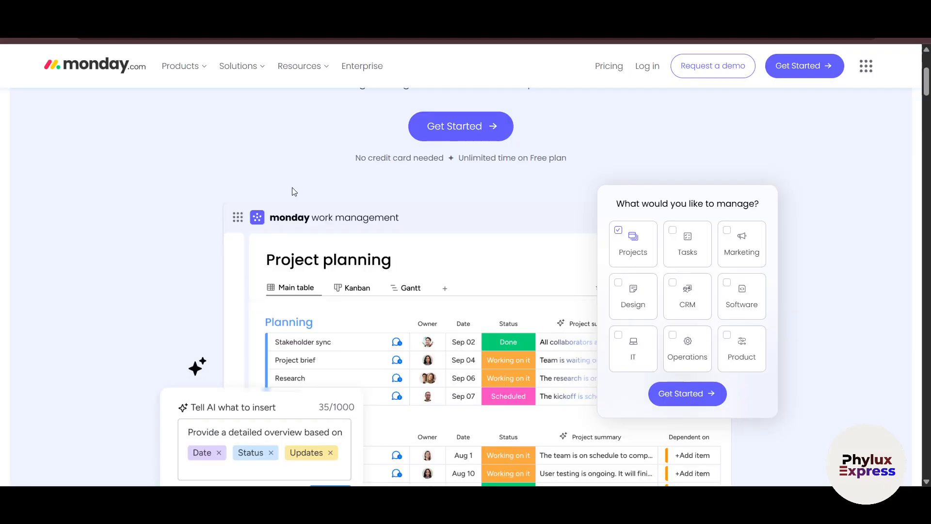
Step: Look through the monday.com homepage down to its AI-first products section and start the Get Started process
scroll(292, 188, down, 6)
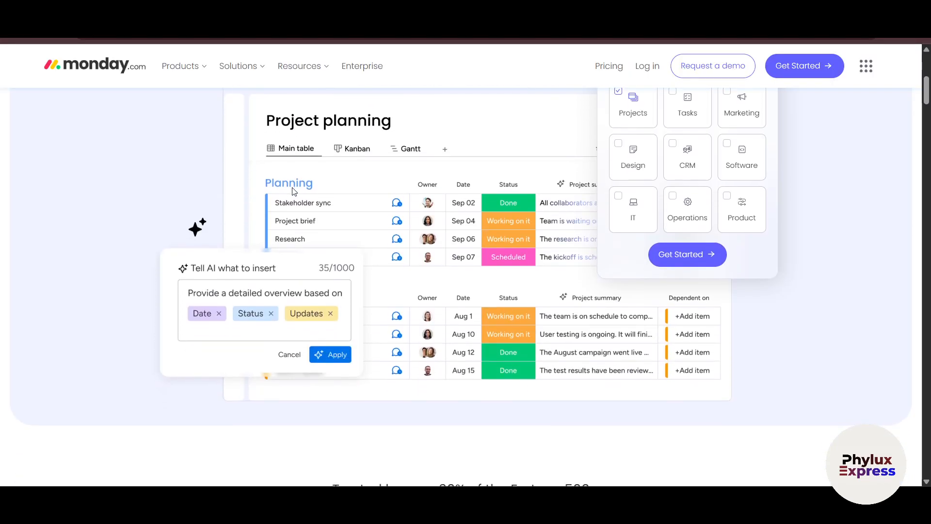
scroll(292, 190, down, 9)
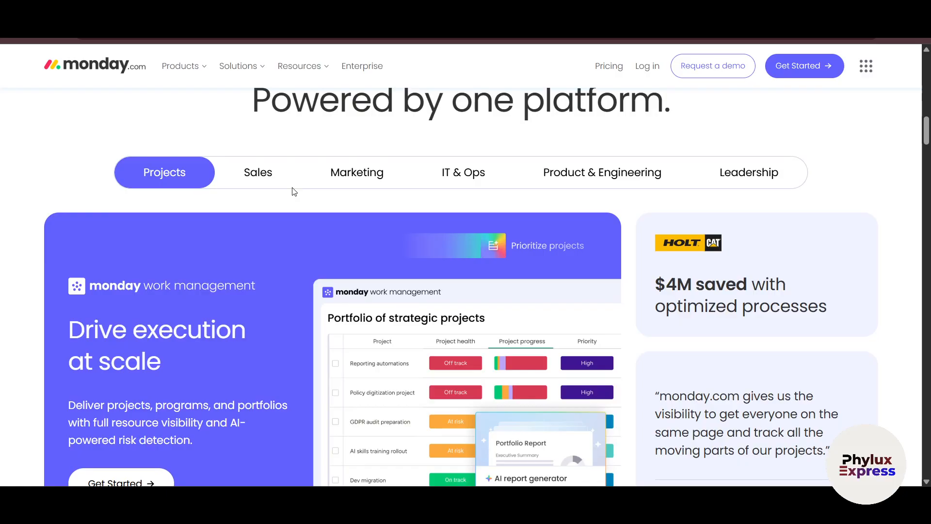
scroll(293, 191, down, 4)
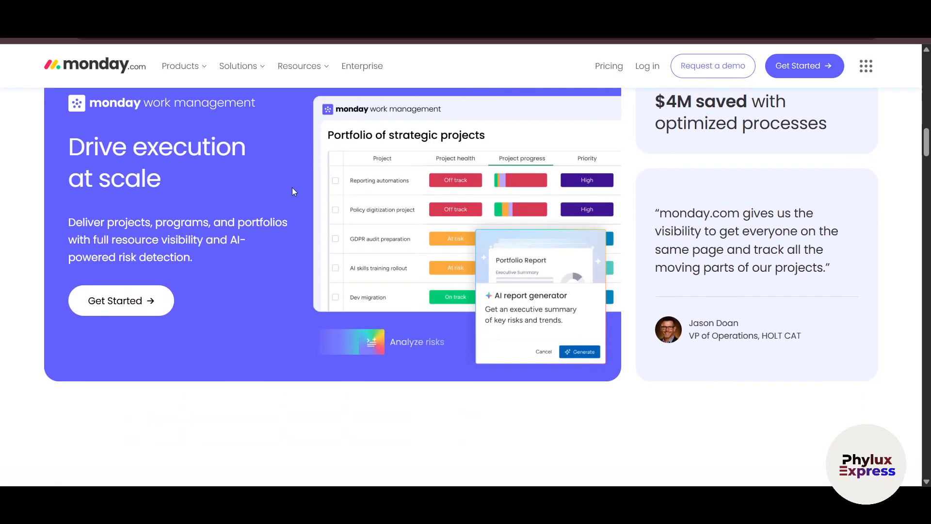
scroll(293, 191, down, 4)
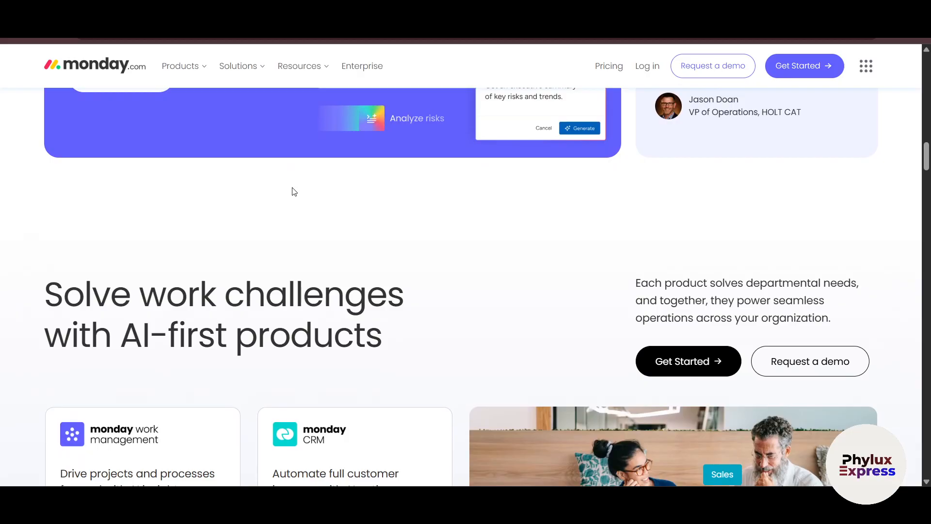
scroll(293, 190, down, 2)
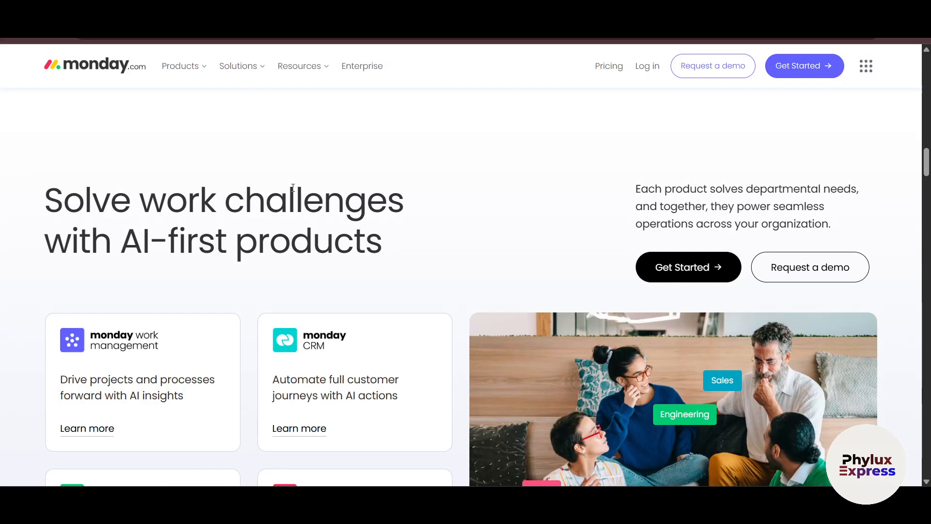
scroll(423, 78, up, 8)
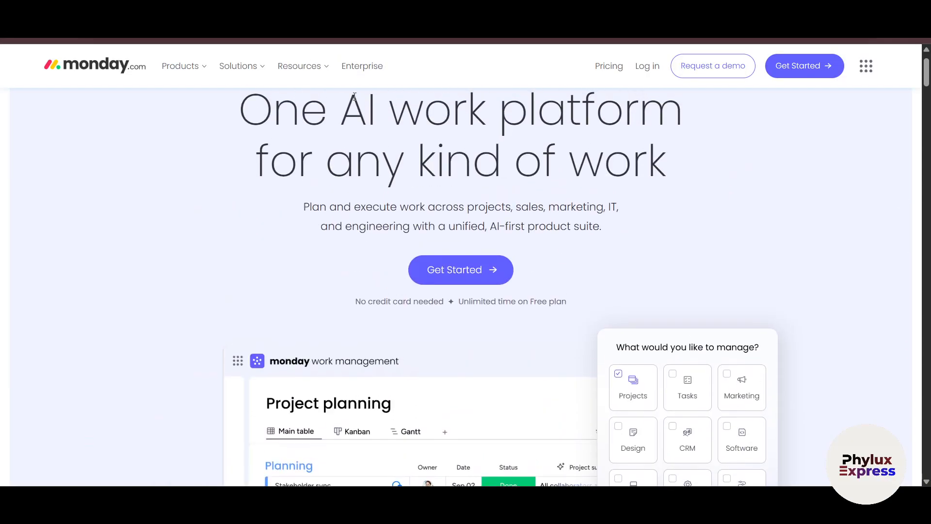
scroll(630, 179, up, 1)
click(800, 63)
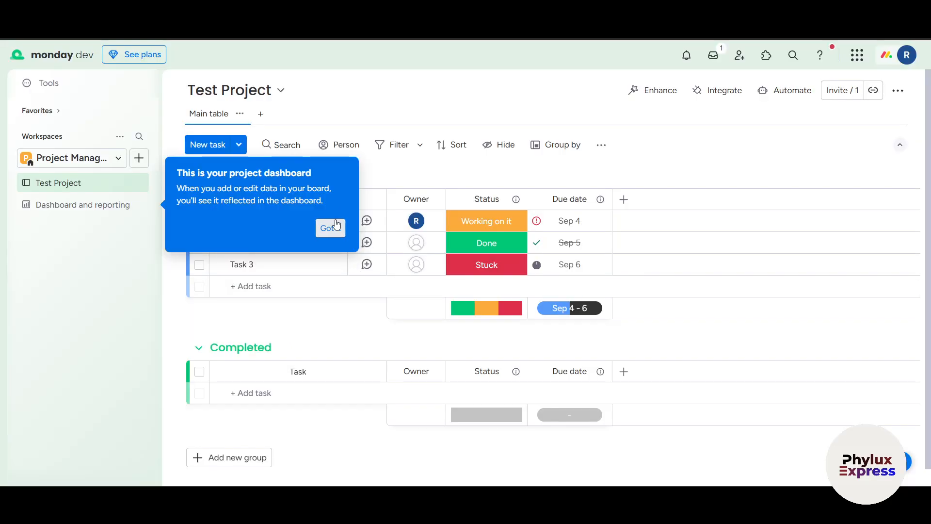
Step: Dismiss the project dashboard tip on the Test Project board and go to the monday dev home page
click(331, 228)
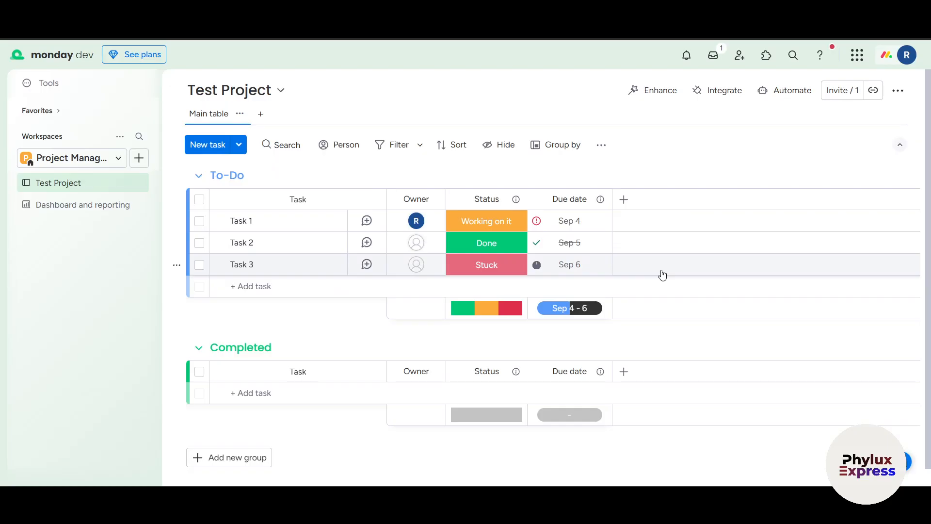
click(53, 53)
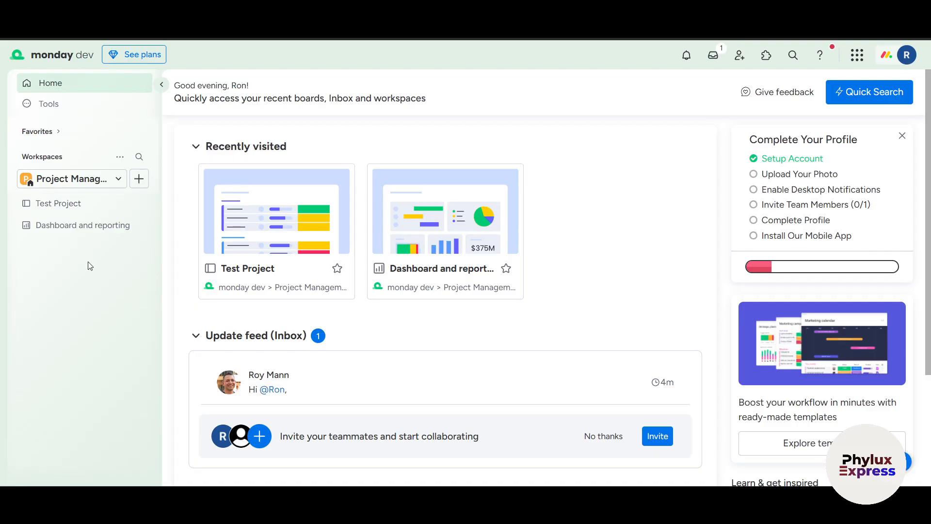
Step: Create a new workspace named Tutorial with its privacy left at Open
click(121, 156)
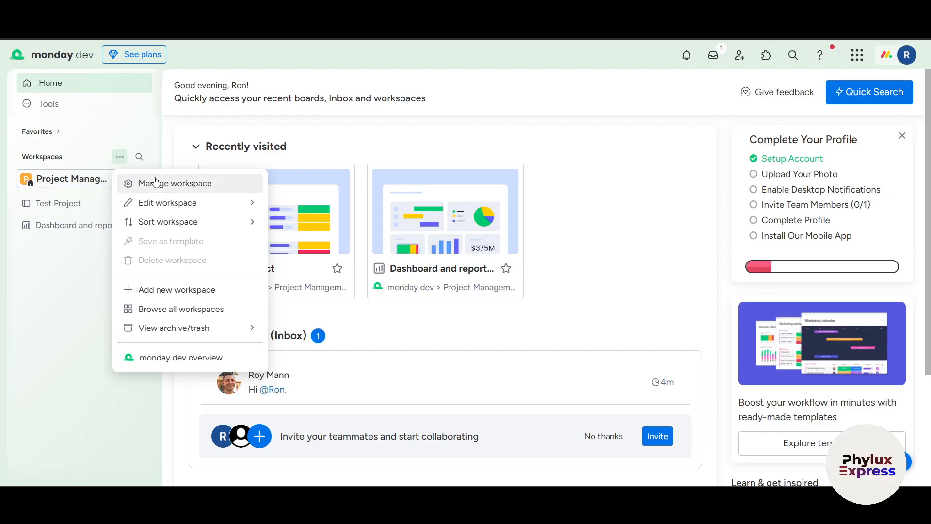
click(166, 291)
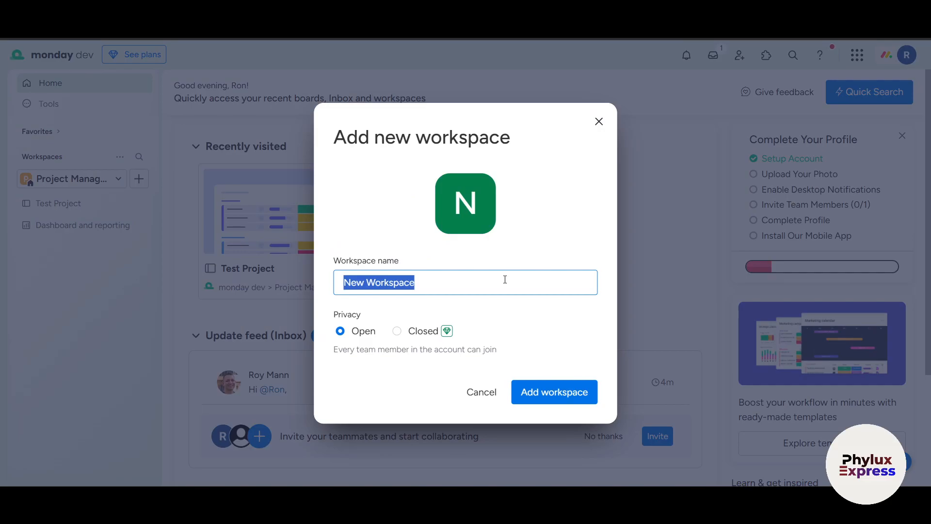
text(test)
key(ctrl+a)
text(Tutori)
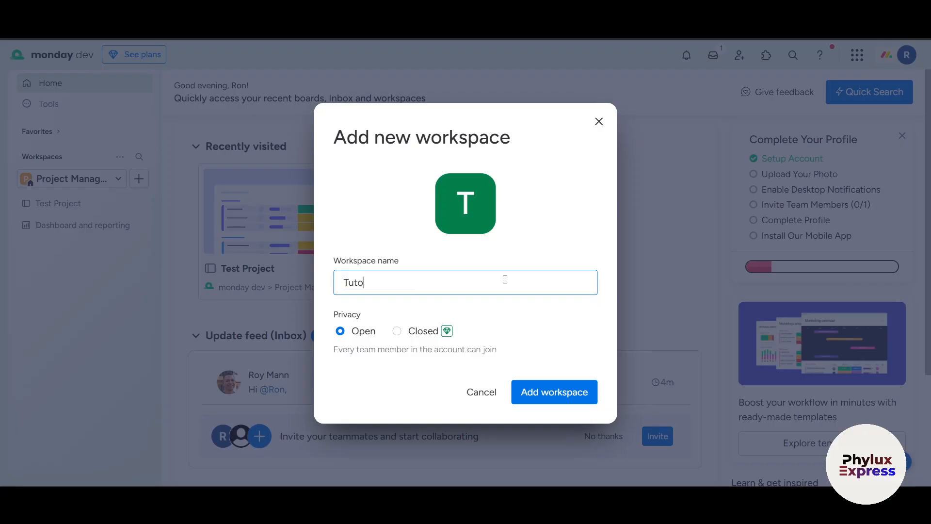
text(al)
click(538, 391)
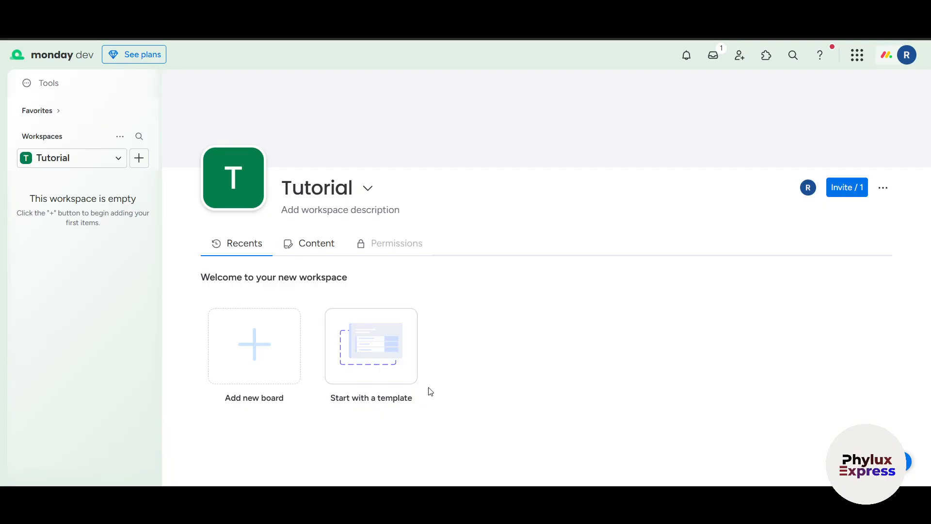
Step: Open the template center from the Tutorial workspace and browse the monday dev product templates and the AI-powered templates
click(263, 357)
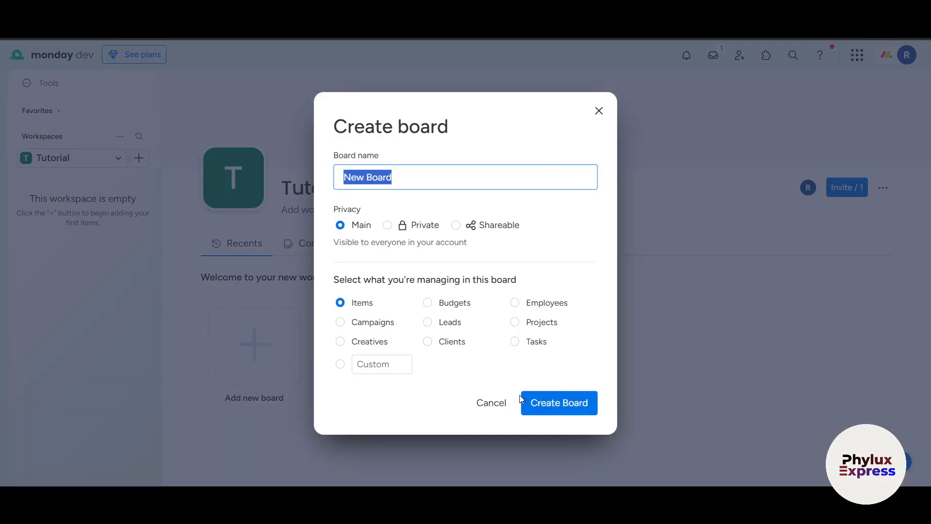
click(599, 111)
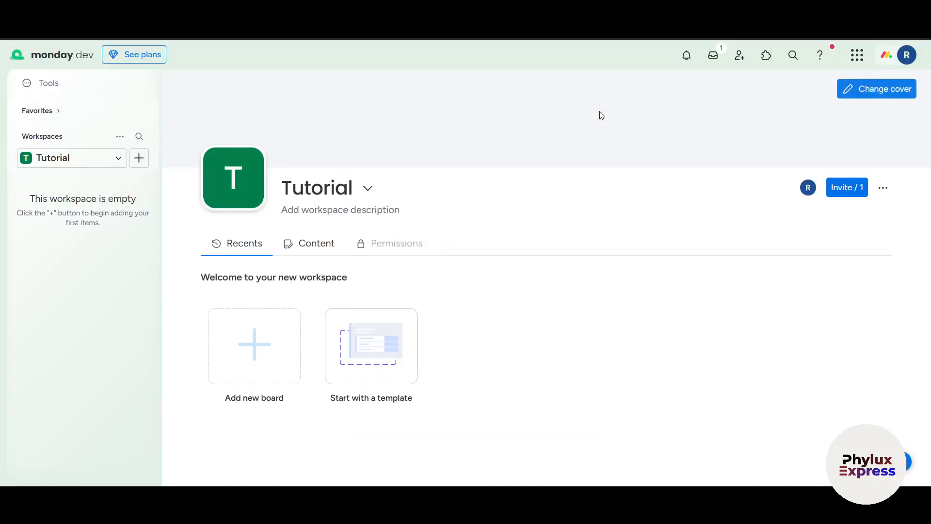
click(384, 387)
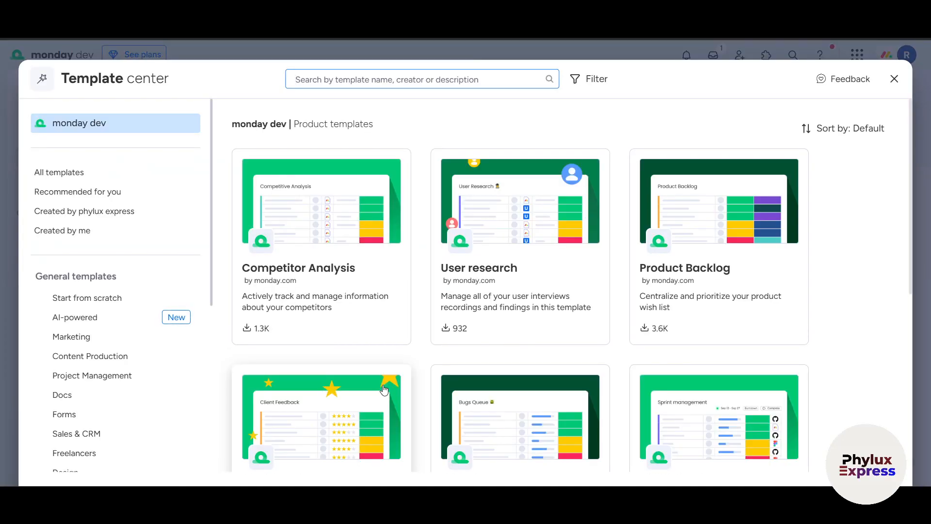
scroll(838, 312, down, 2)
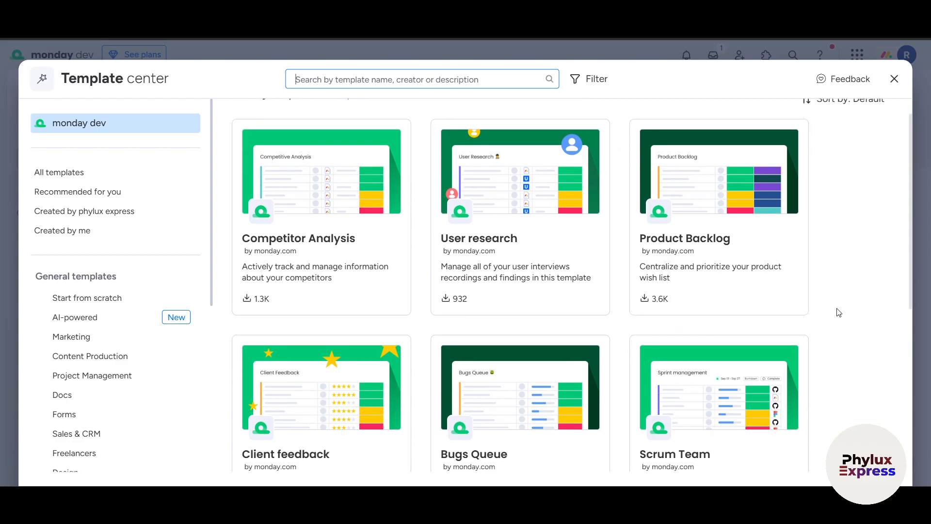
scroll(839, 313, up, 2)
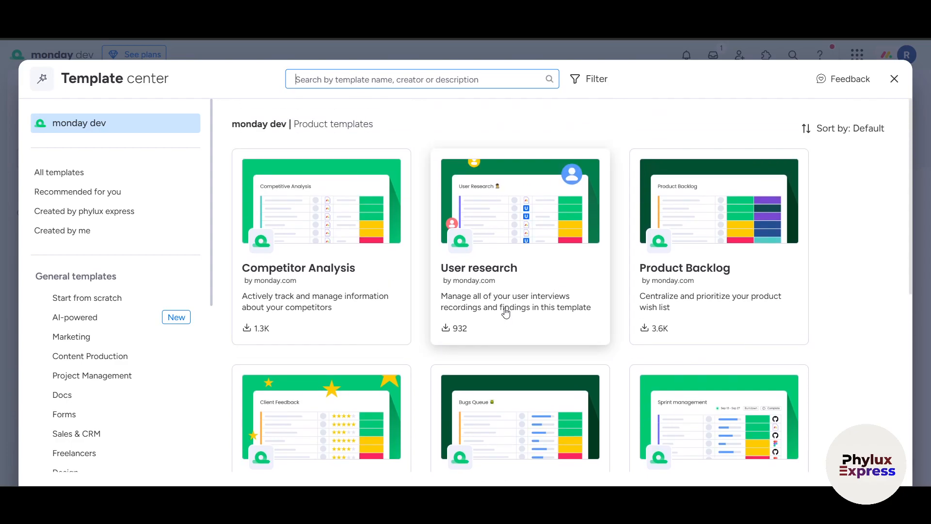
click(107, 323)
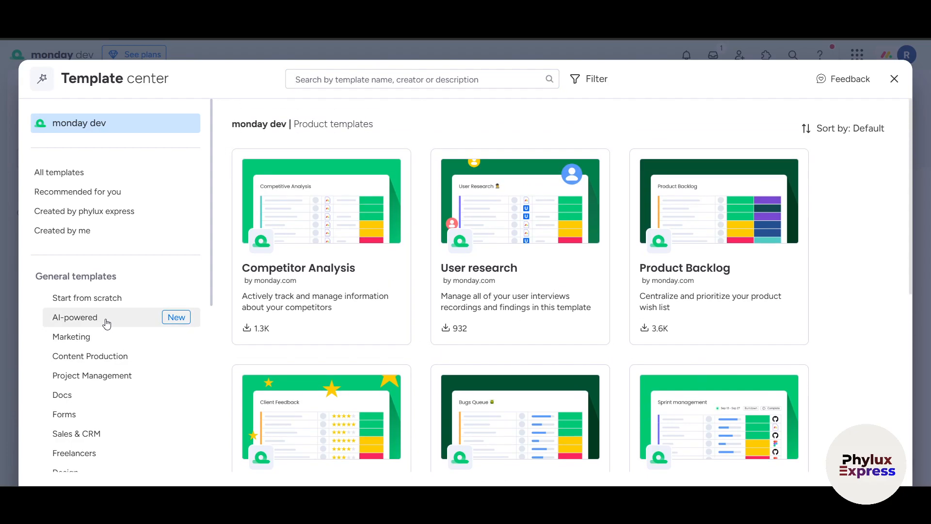
scroll(353, 353, down, 8)
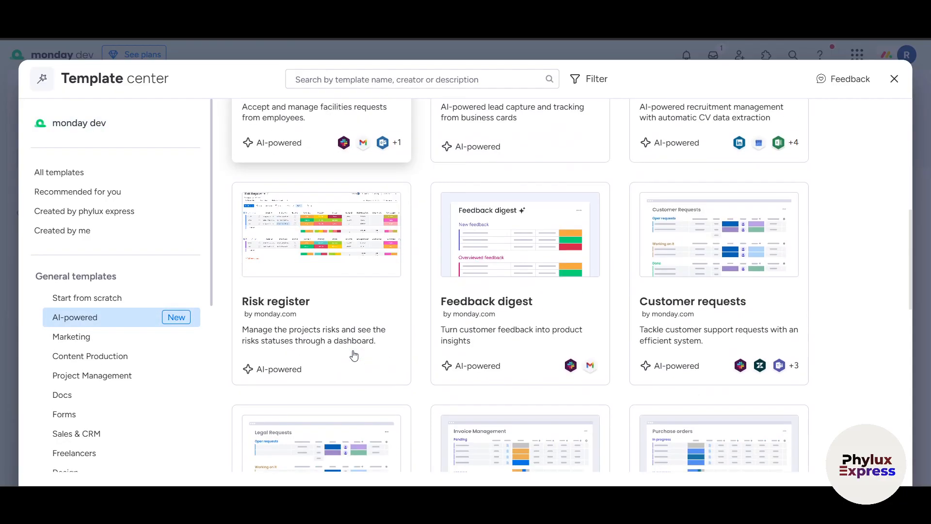
scroll(73, 417, down, 2)
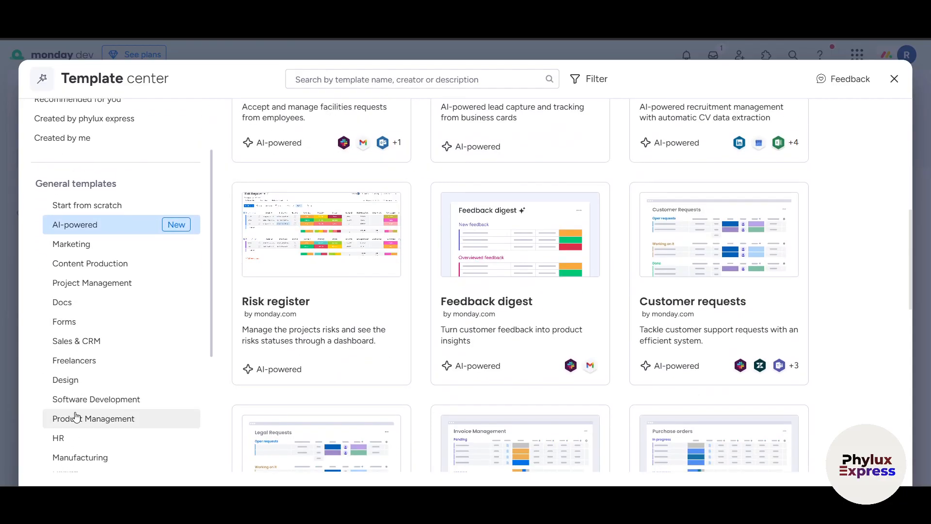
Step: Add the Internal processes by TodayTix Group template from the Content Production category to the Tutorial workspace
click(97, 284)
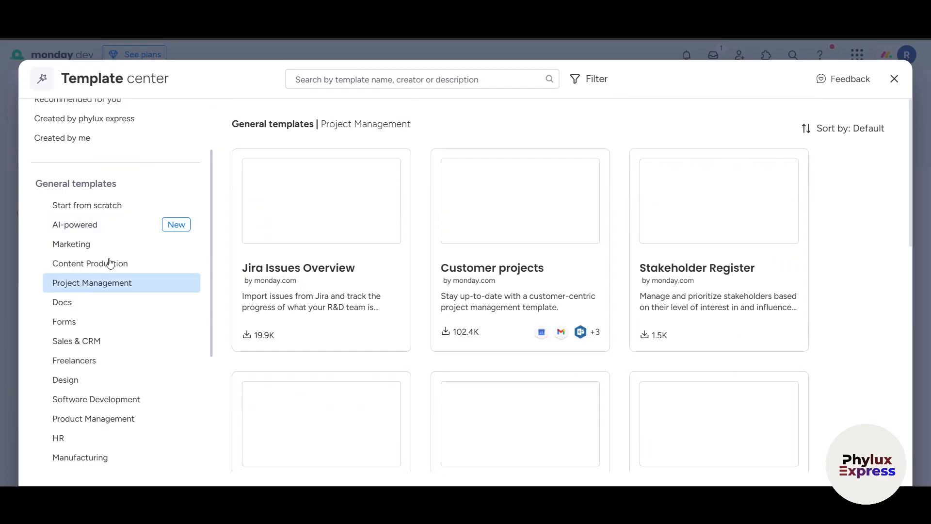
click(110, 262)
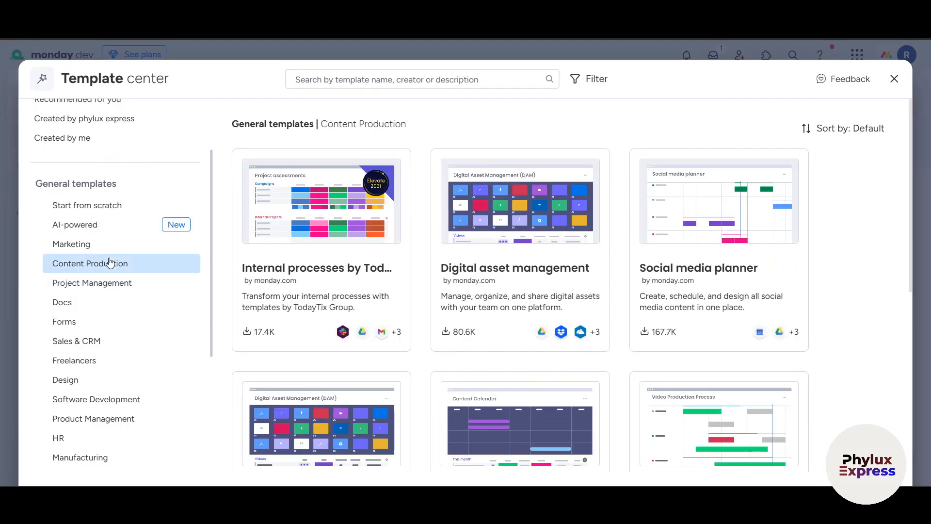
click(361, 304)
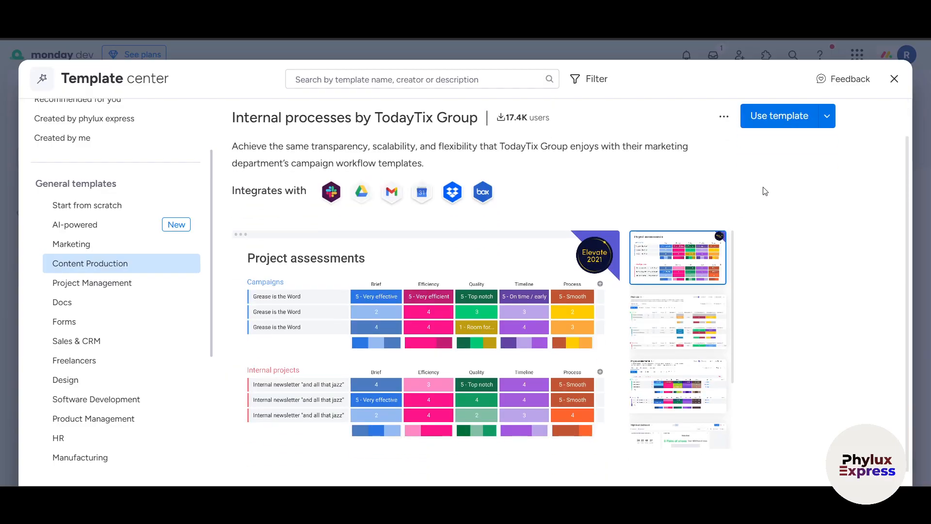
click(827, 116)
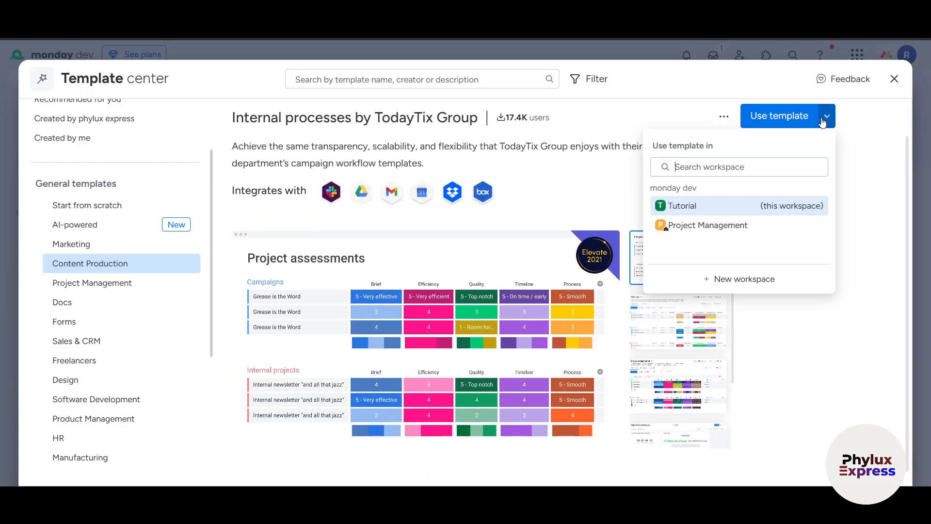
click(811, 330)
click(763, 124)
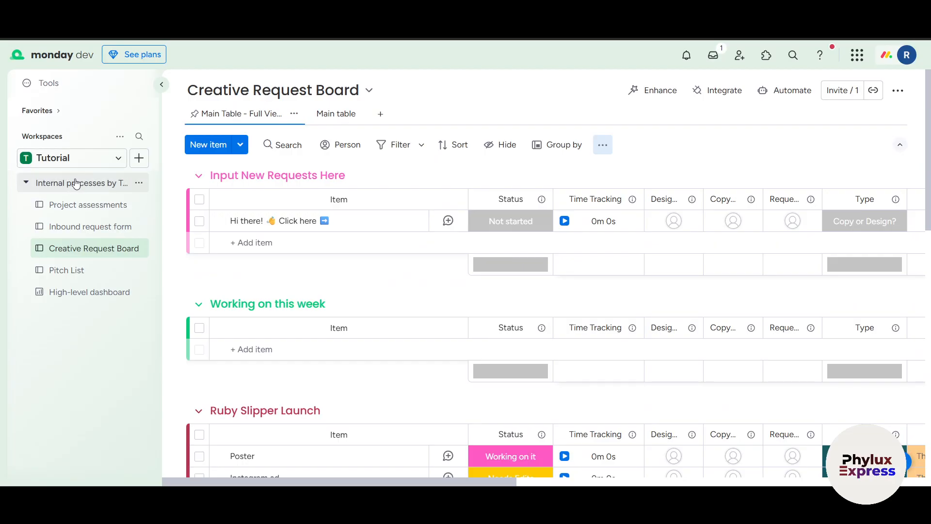
Step: Open the Project assessments board, and collapse and re-expand the template folder that contains it
click(87, 205)
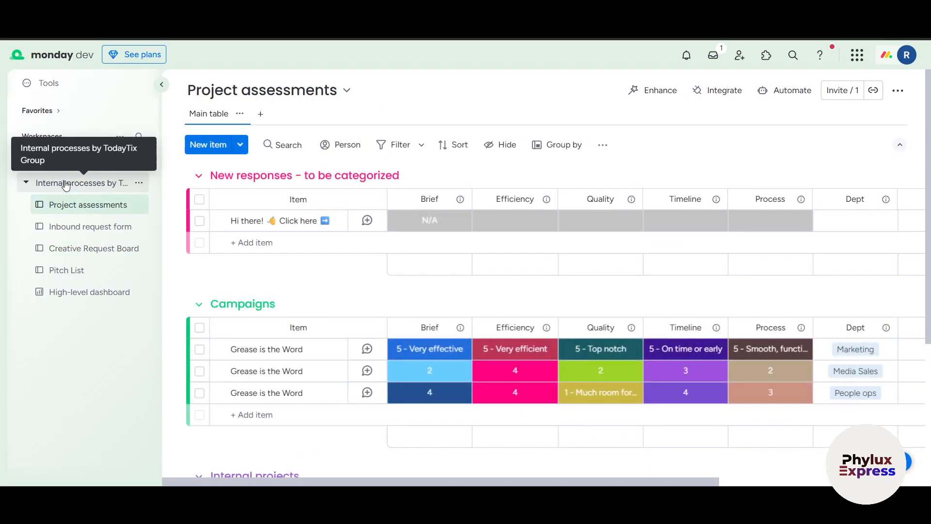
click(27, 184)
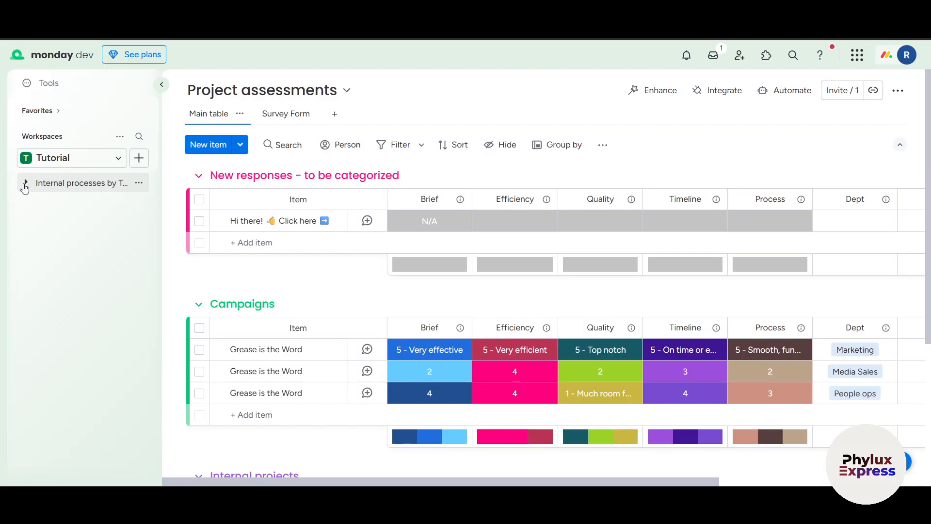
click(25, 187)
scroll(417, 278, right, 3)
scroll(417, 278, left, 3)
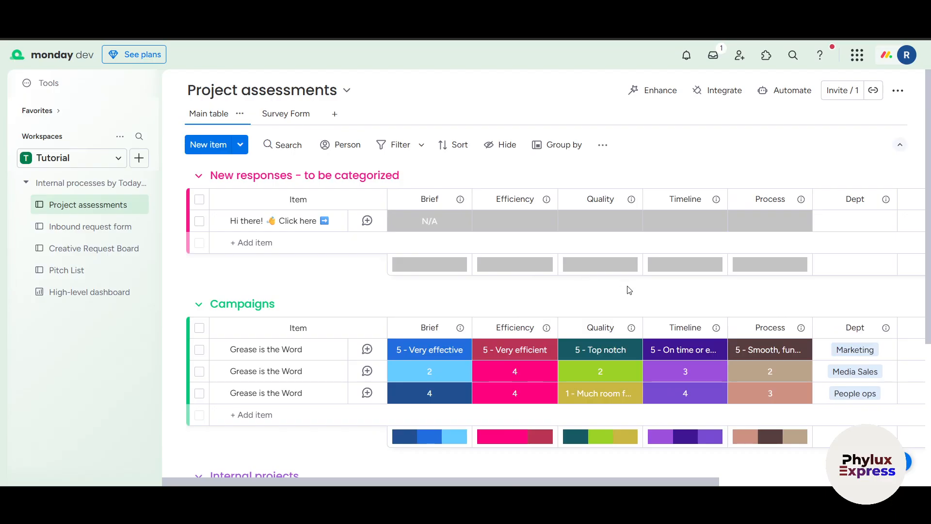
Step: Copy the link to the Project assessments board and check its invitation options without inviting anyone
click(871, 91)
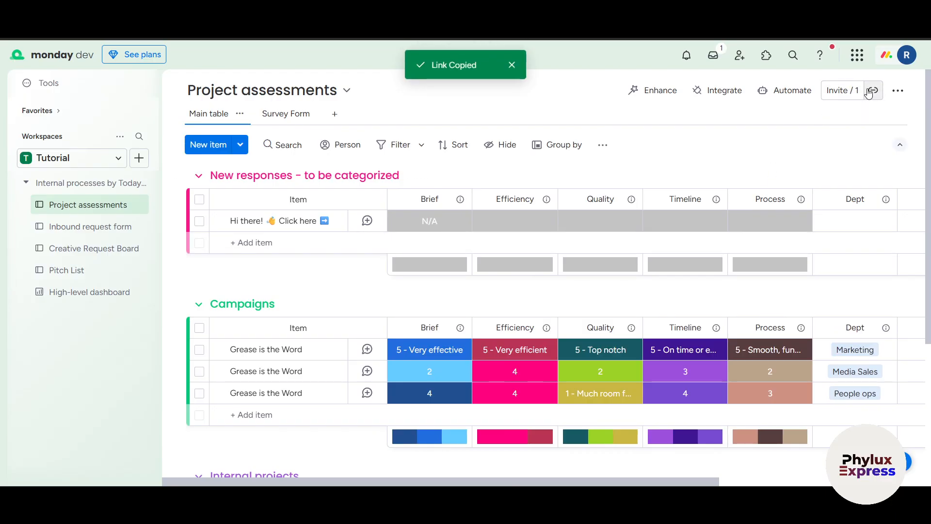
click(839, 90)
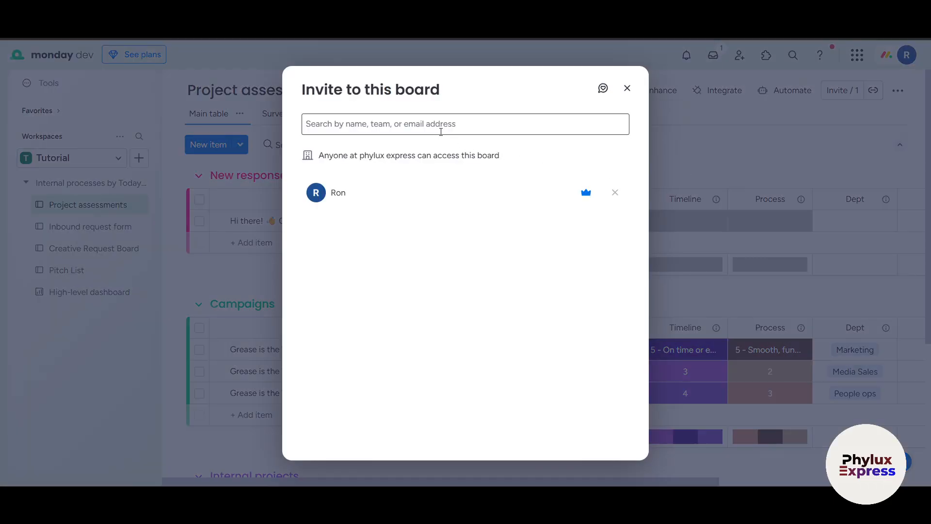
click(626, 88)
scroll(606, 221, down, 4)
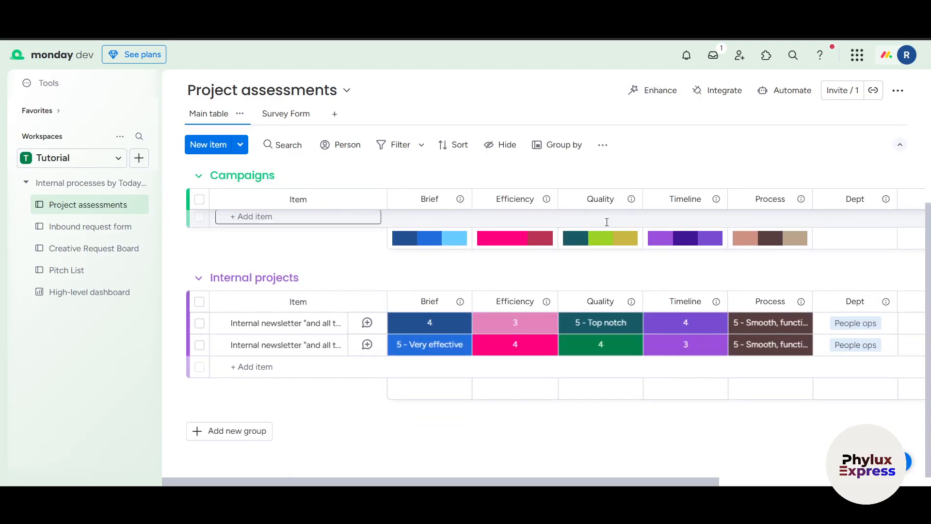
scroll(606, 223, up, 4)
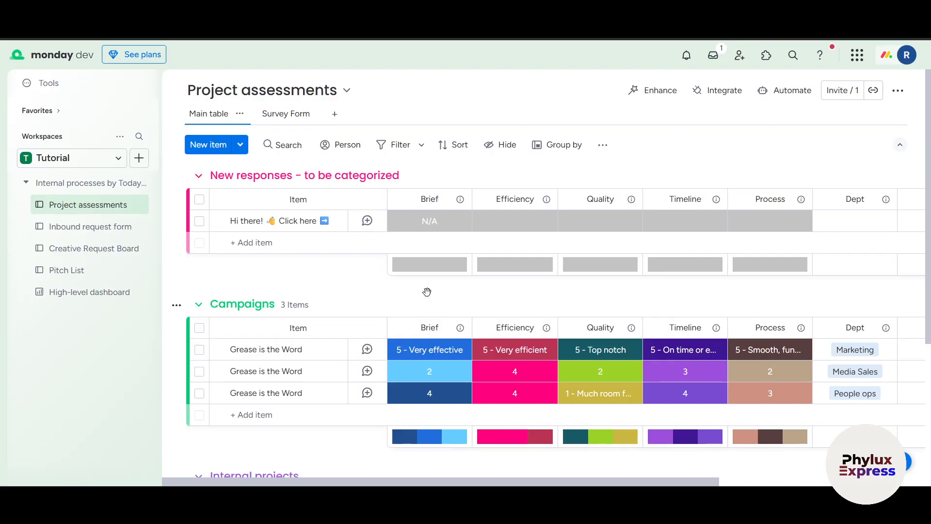
Step: Create a main board named Website Launch Plan for managing tasks in the Tutorial workspace, and collapse the template folder
click(140, 160)
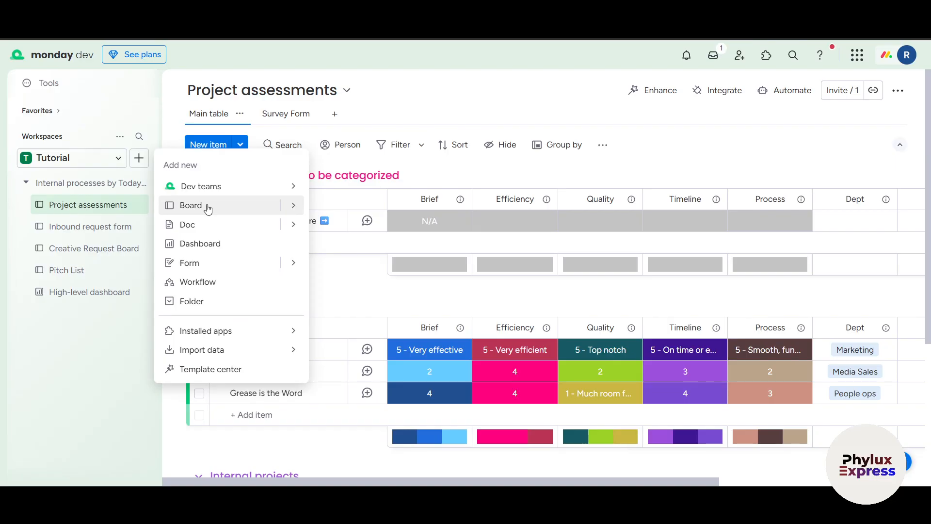
click(207, 207)
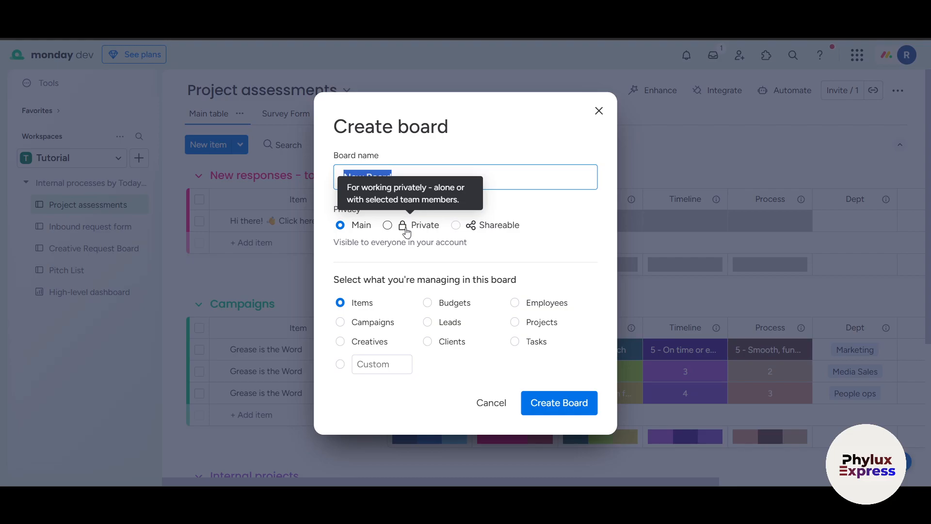
text(Website Launch Plan)
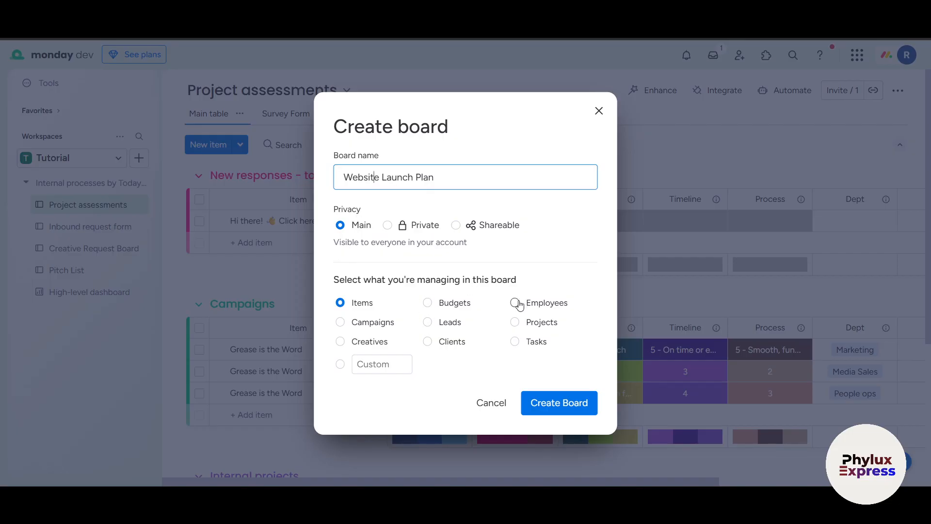
click(518, 323)
click(516, 342)
click(543, 405)
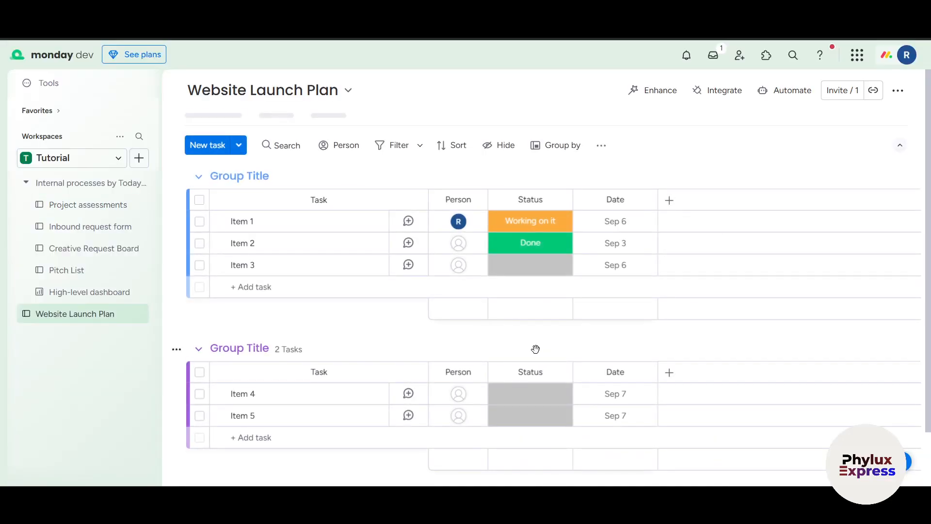
click(50, 190)
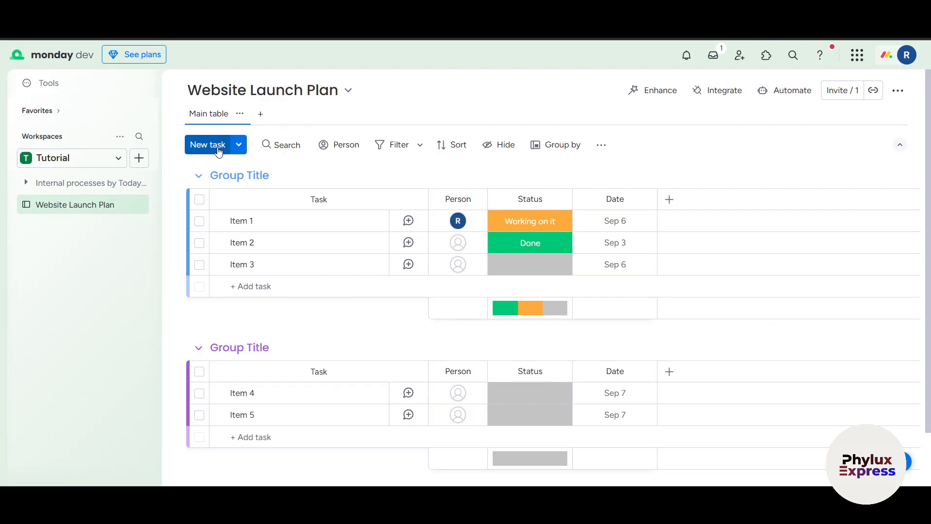
Step: Rename the board's first group as Daily Team Tasks and check which board views can be added
click(232, 174)
key(ctrl+a)
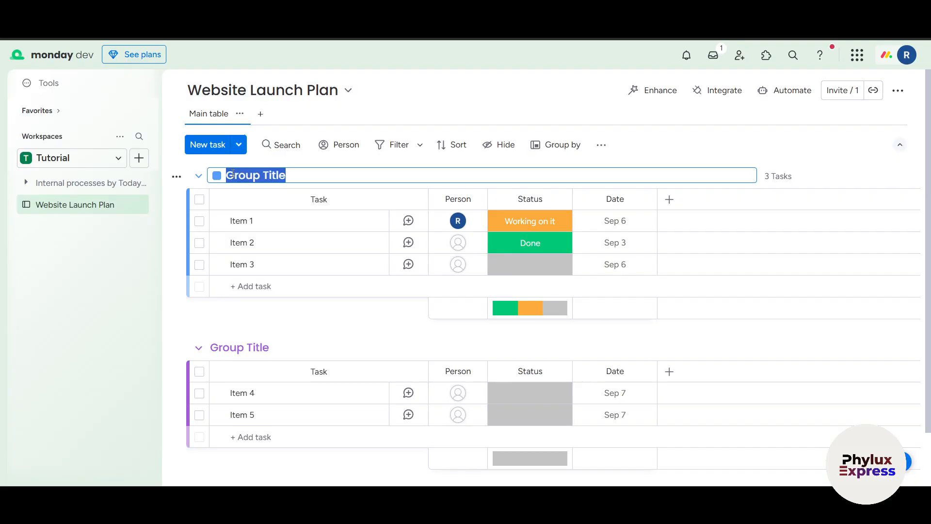
text(dAILY)
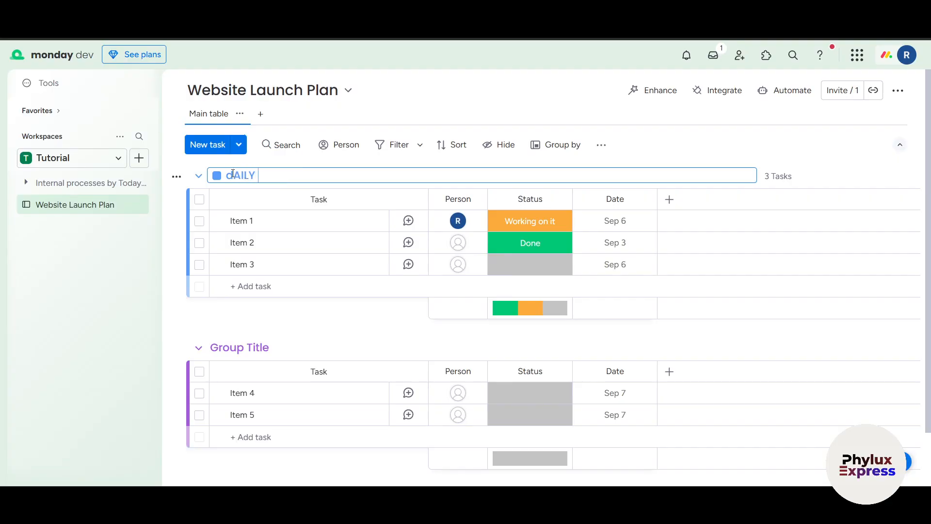
key(ctrl+a)
text(Daily Team Tasks)
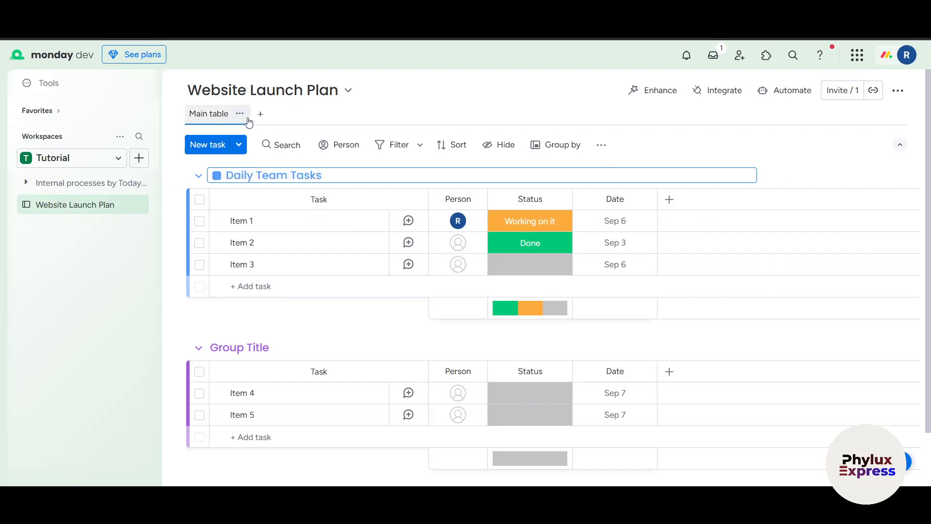
click(265, 114)
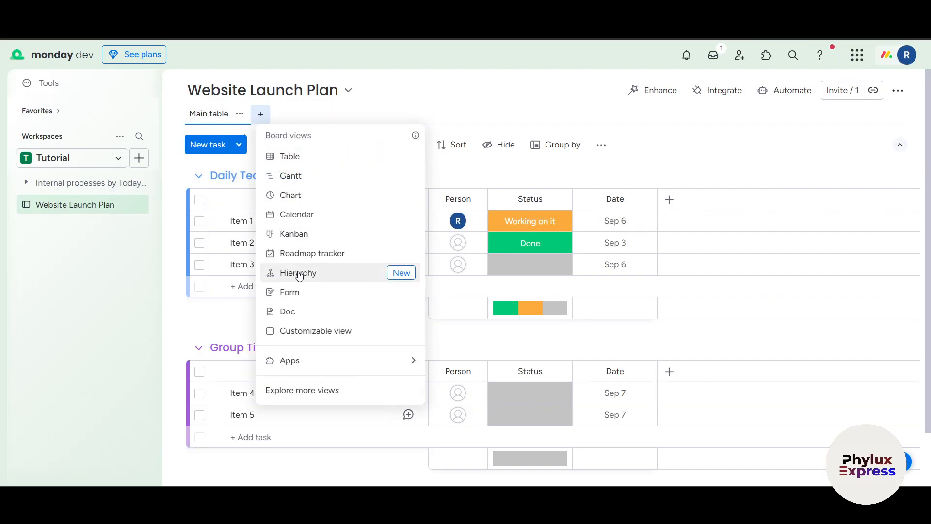
click(472, 99)
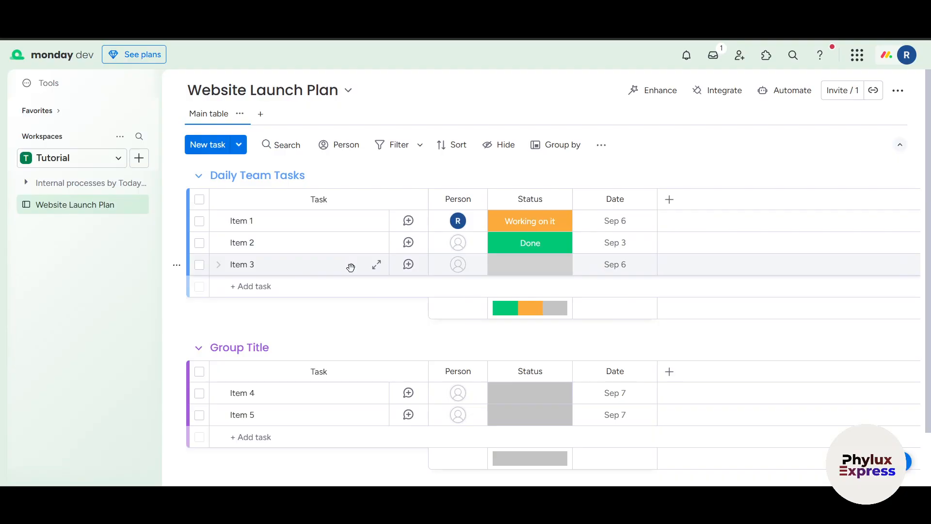
Step: Add a task named Design Homapage at the start of the Daily Team Tasks group
click(216, 147)
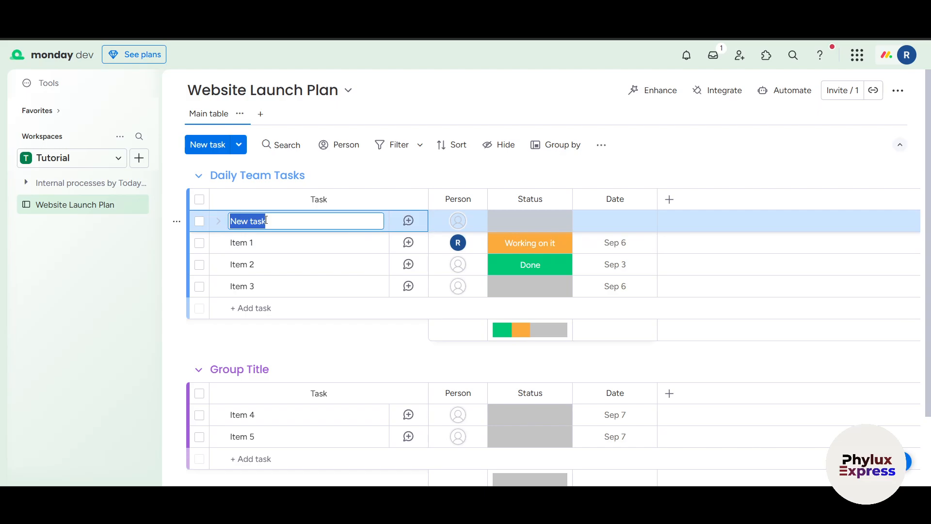
text(D)
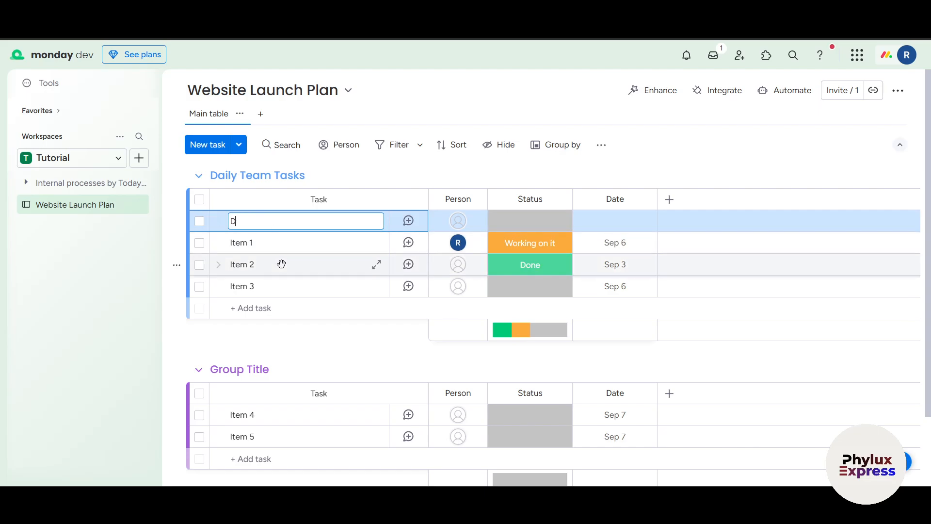
text(esign Homapage)
click(281, 264)
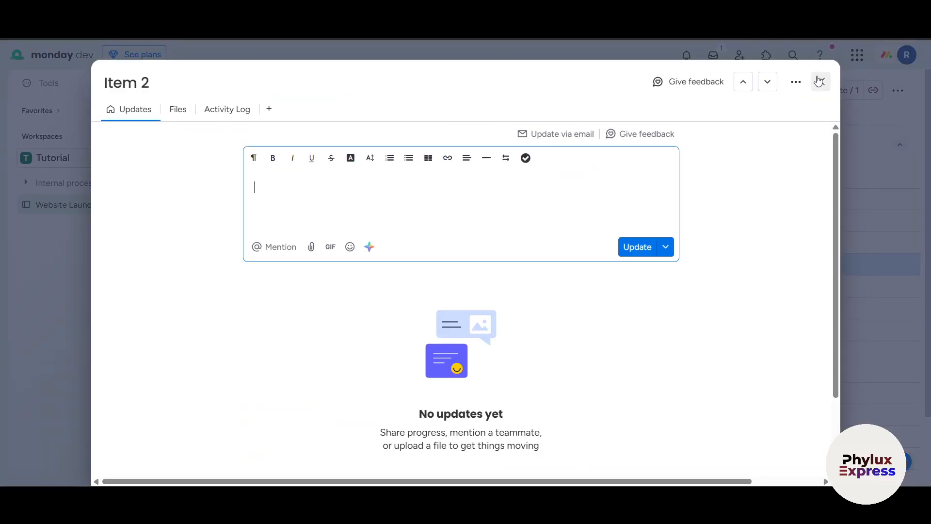
click(819, 80)
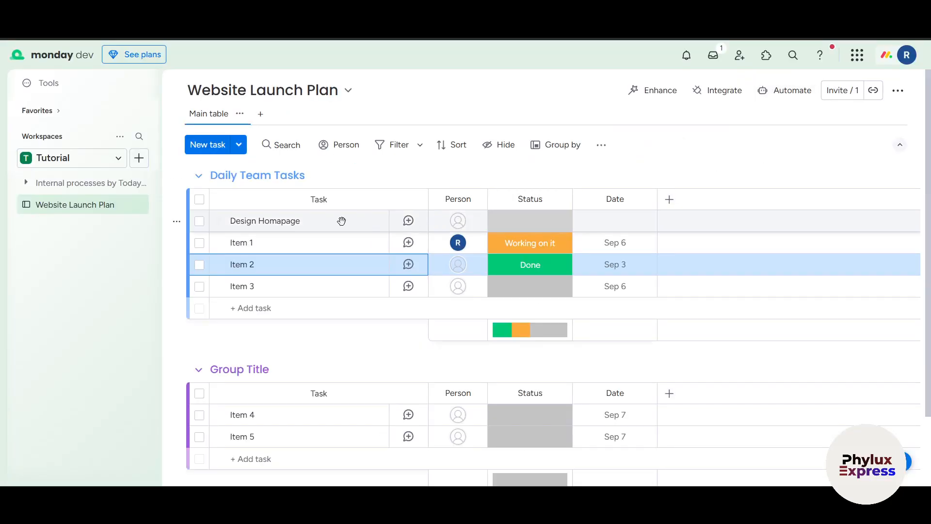
Step: Add a task named Write Blog Post above the Design Homapage task
click(222, 146)
click(277, 222)
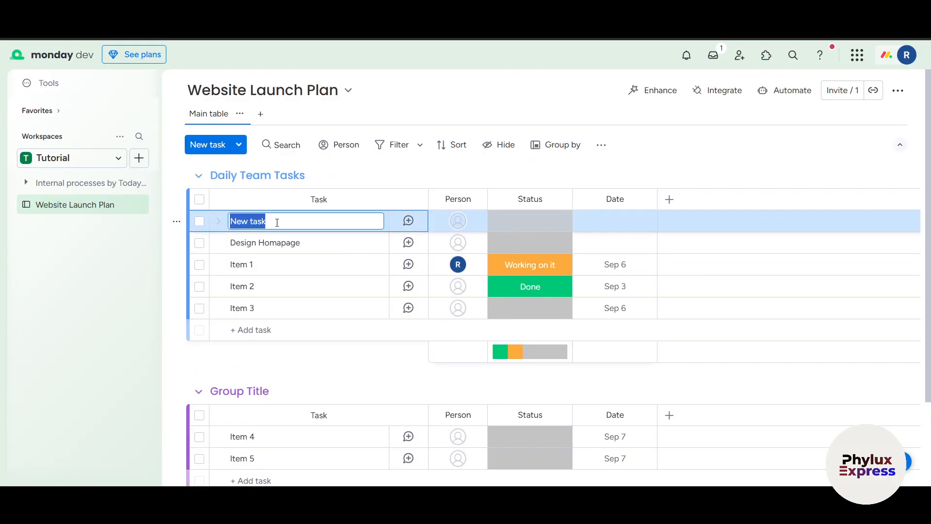
text(Write Blog P)
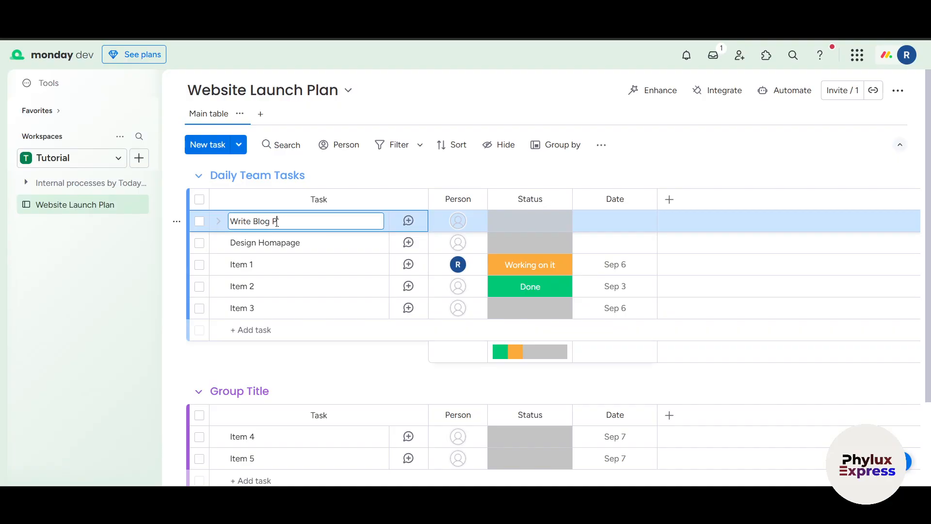
text(ost)
key(Return)
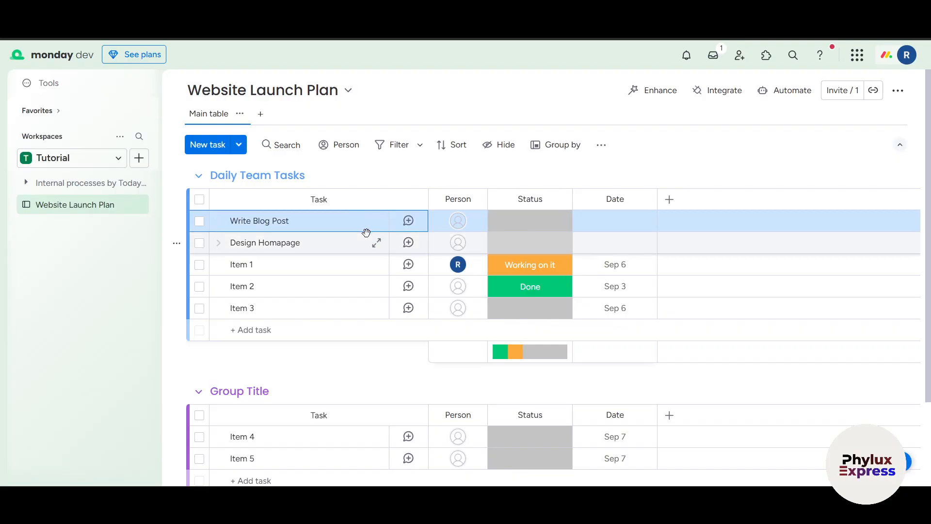
Step: Add a new group with its default name at the end of the Website Launch Plan board
scroll(275, 374, down, 3)
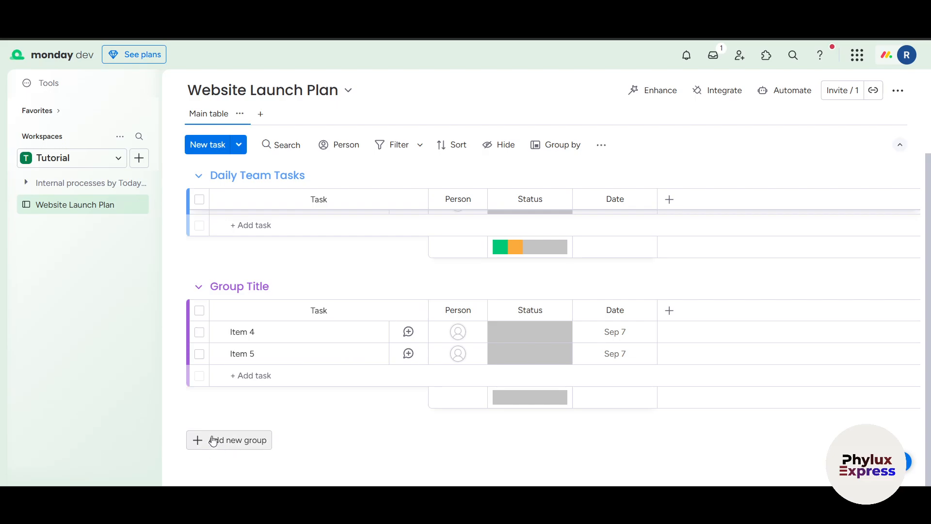
click(231, 441)
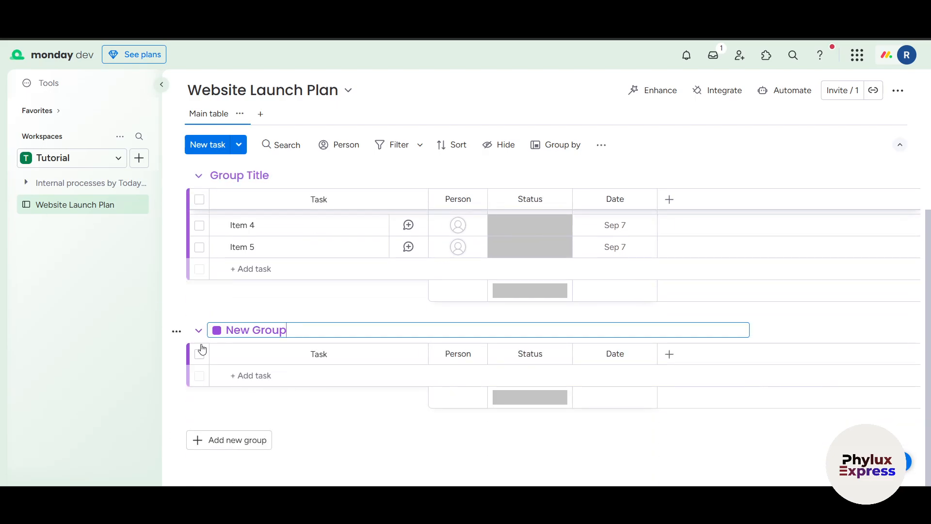
scroll(291, 420, up, 5)
scroll(290, 420, down, 5)
scroll(290, 420, up, 5)
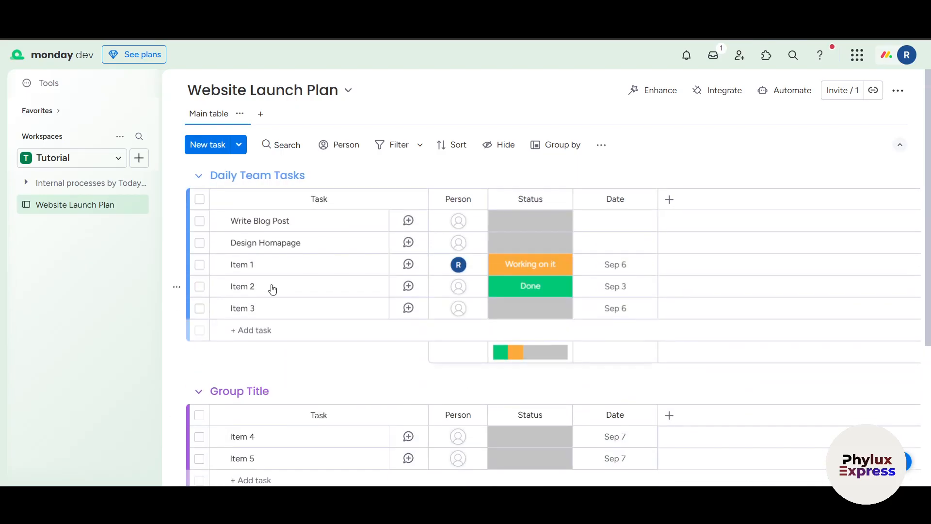
Step: Generate an update for the Write Blog Post task with AI using the prompt "write a short task description about Blog Post"
click(348, 219)
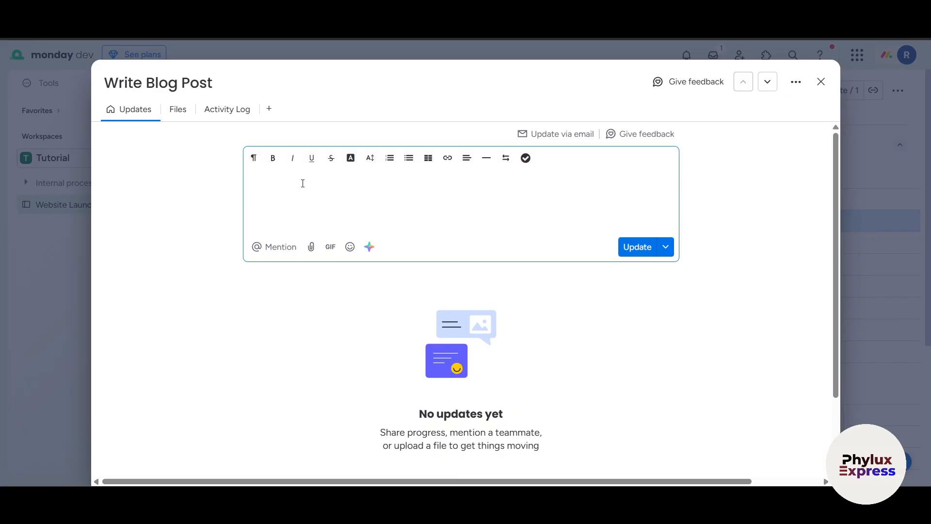
click(369, 247)
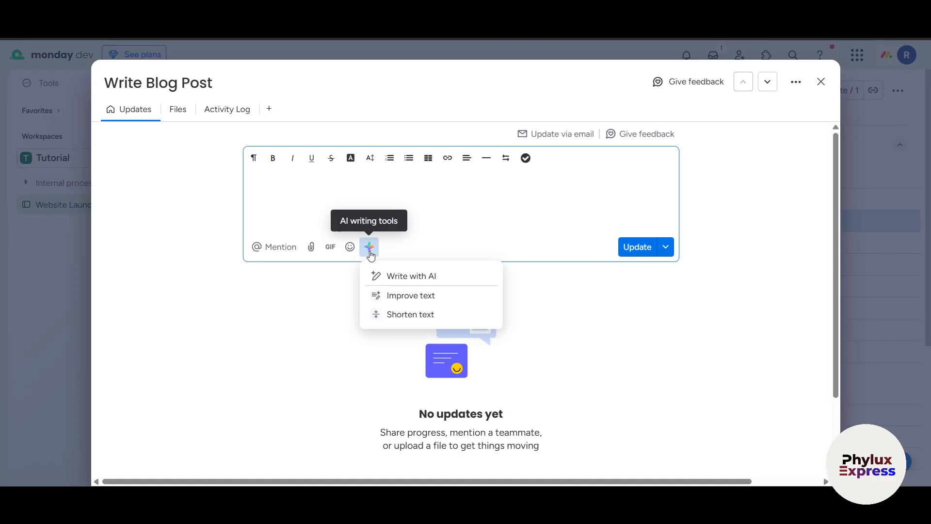
click(398, 280)
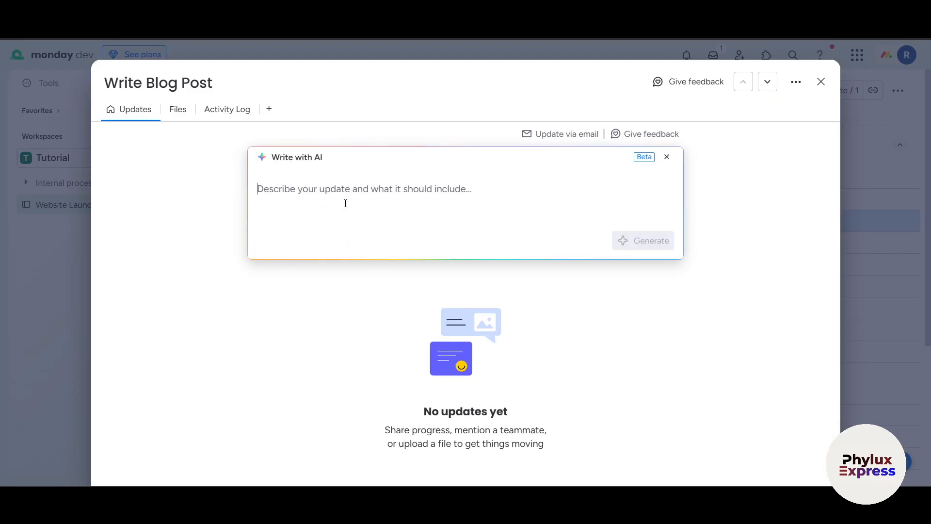
text(write a short)
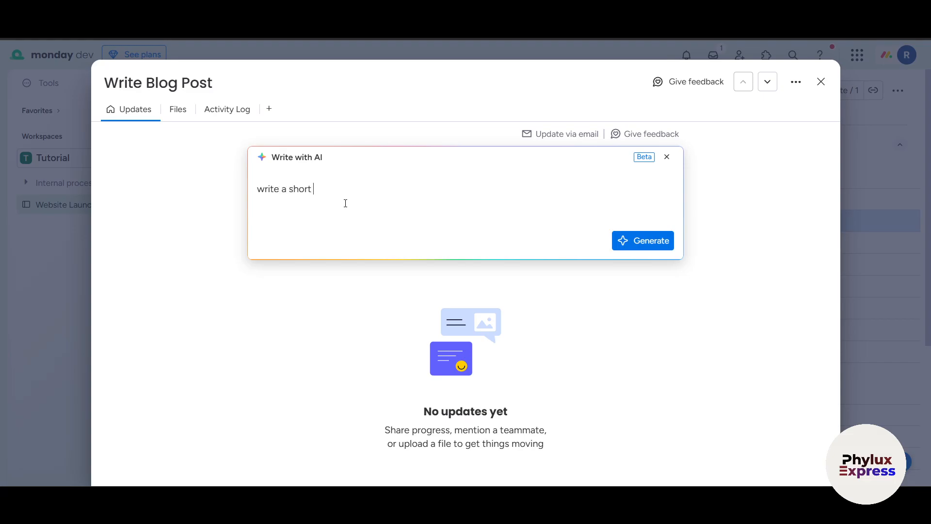
text( task description about Blog Post)
key(Return)
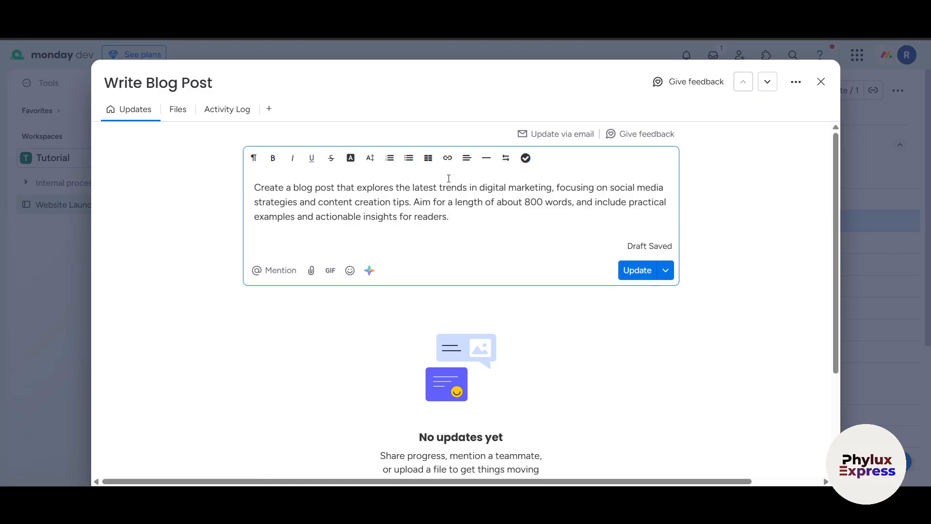
Step: Mention the account owner in the generated text, check the attachment and emoji options, and post the update
click(286, 272)
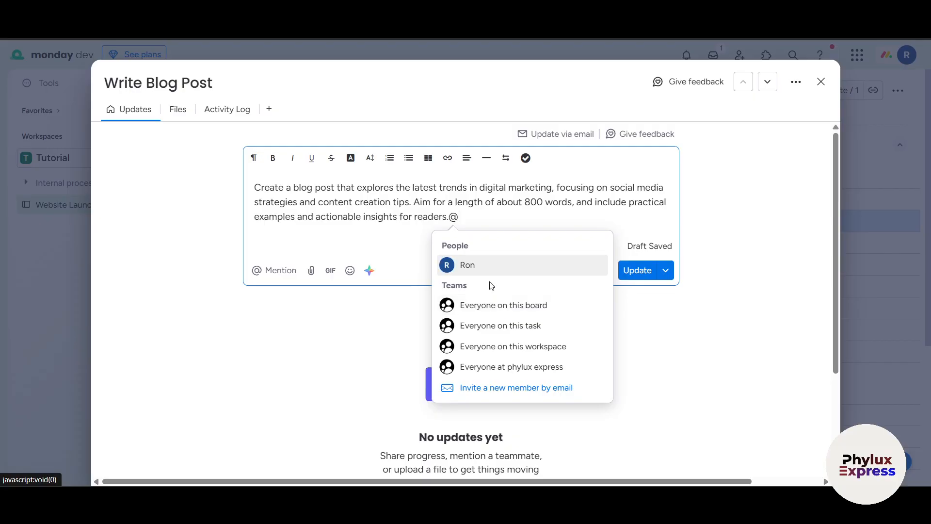
click(483, 267)
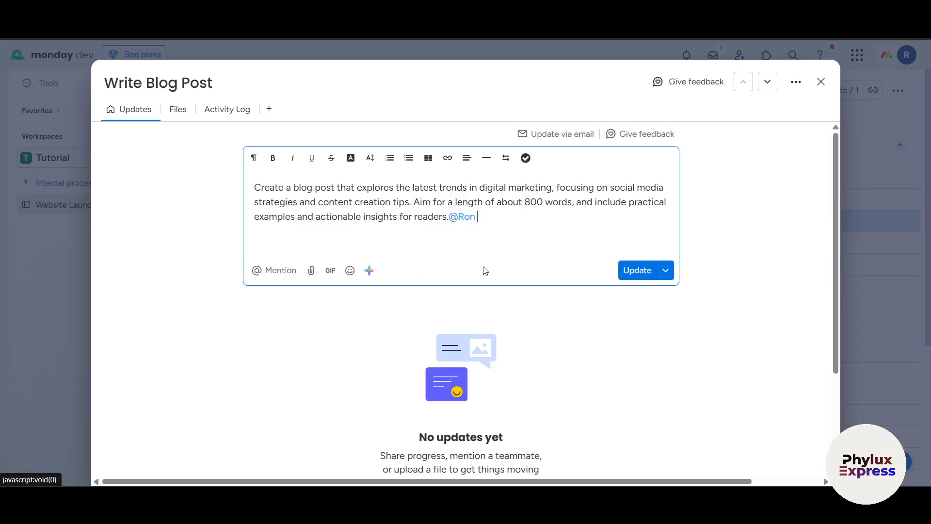
click(314, 273)
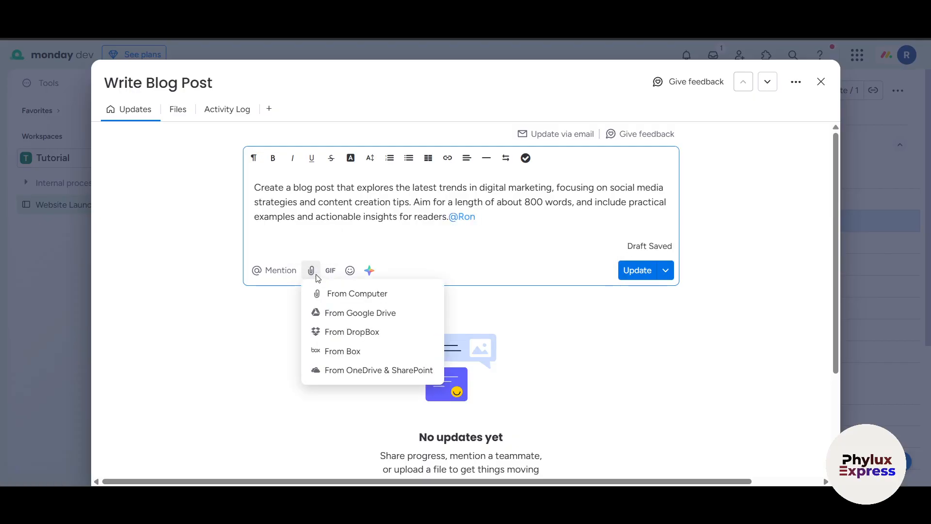
click(355, 270)
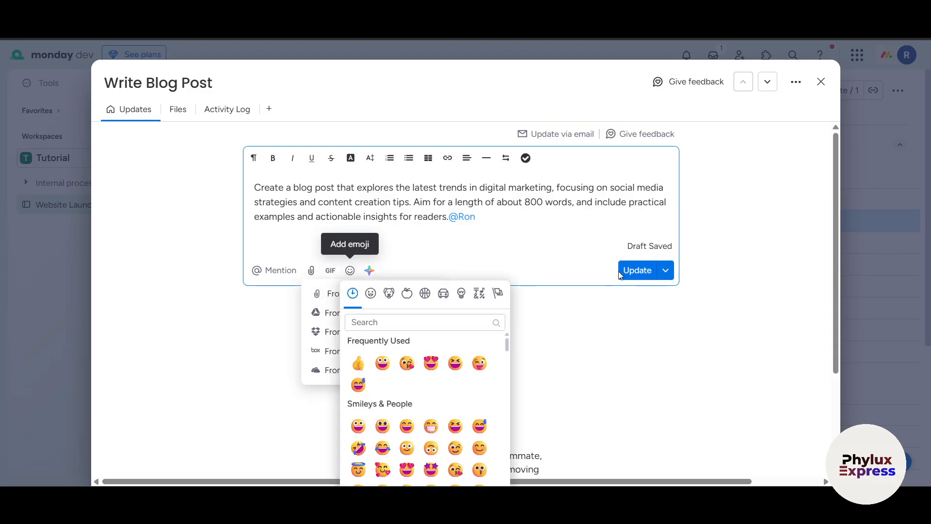
click(636, 270)
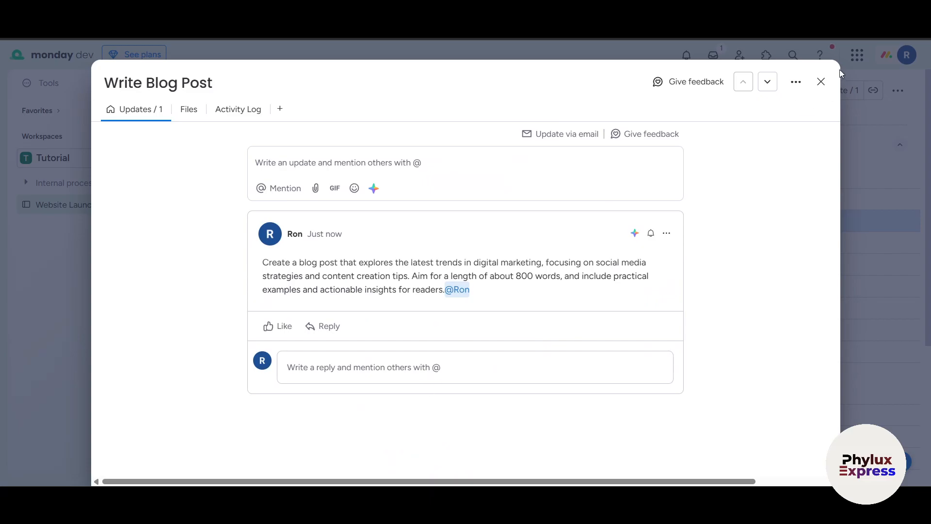
click(821, 83)
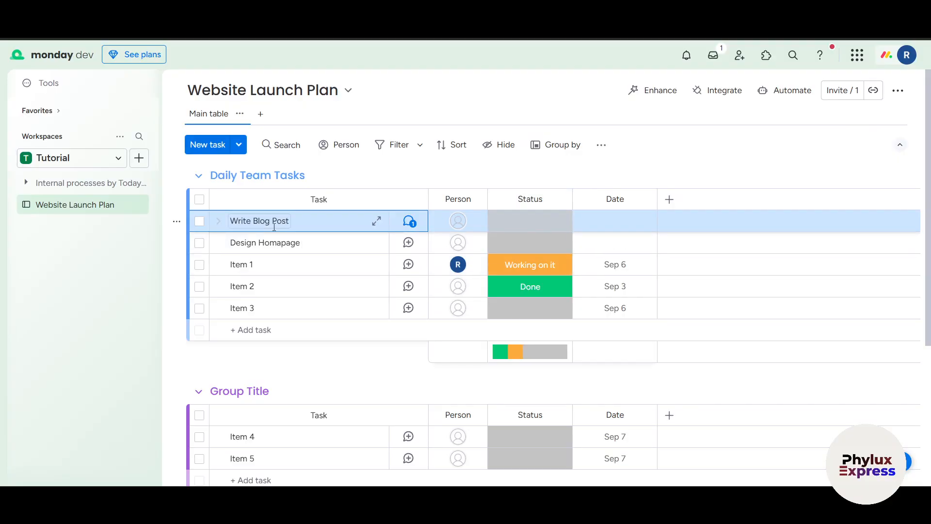
Step: Review the Write Blog Post task's posted update, file view options and activity log, and close the task
click(410, 223)
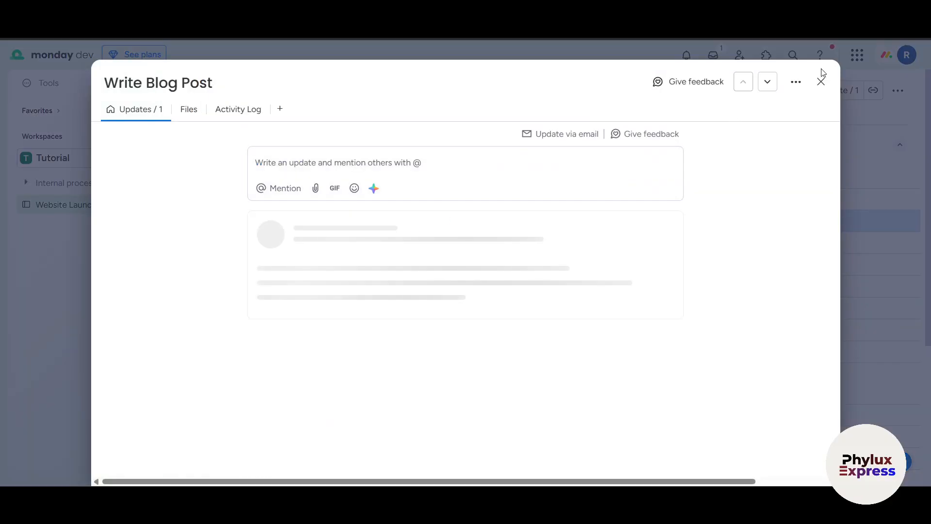
click(820, 83)
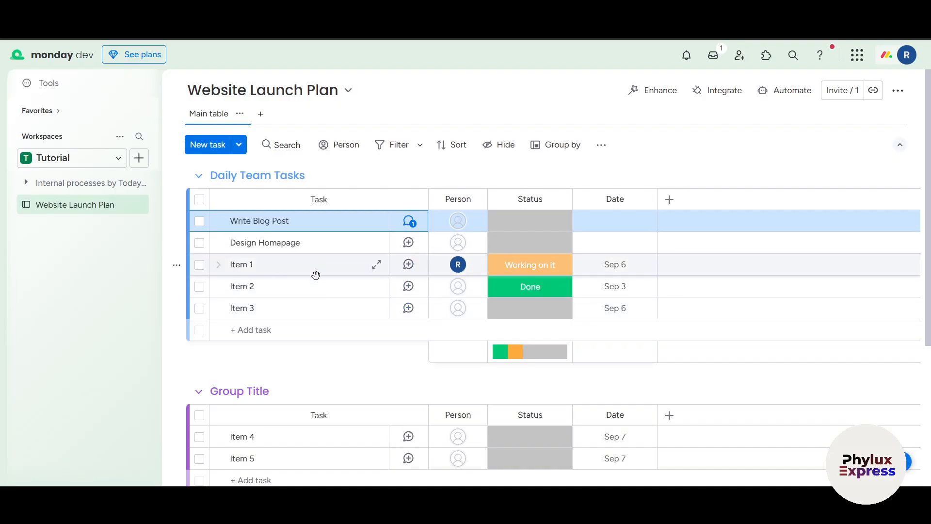
click(333, 221)
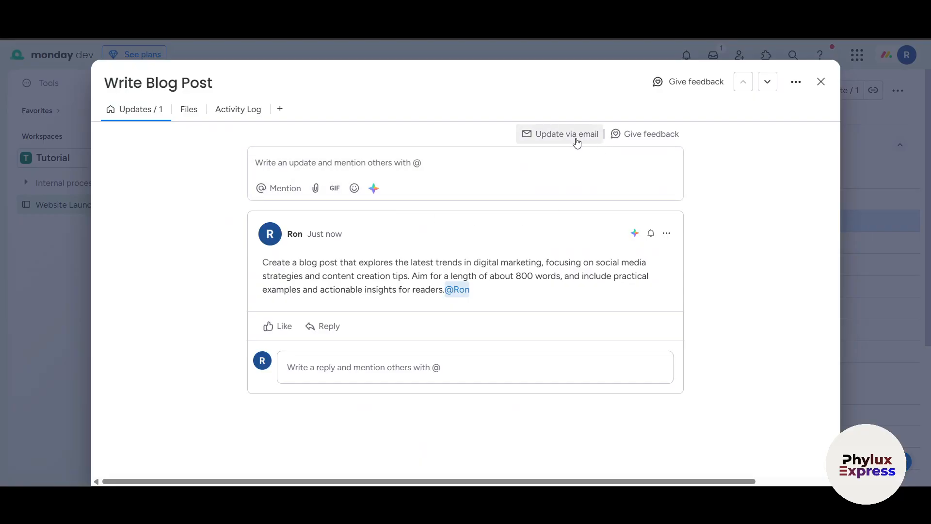
click(195, 108)
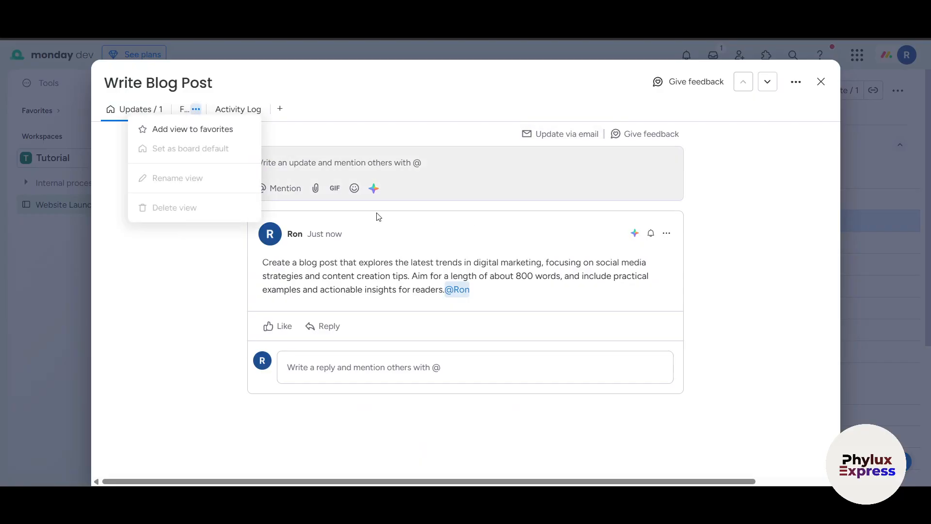
click(208, 376)
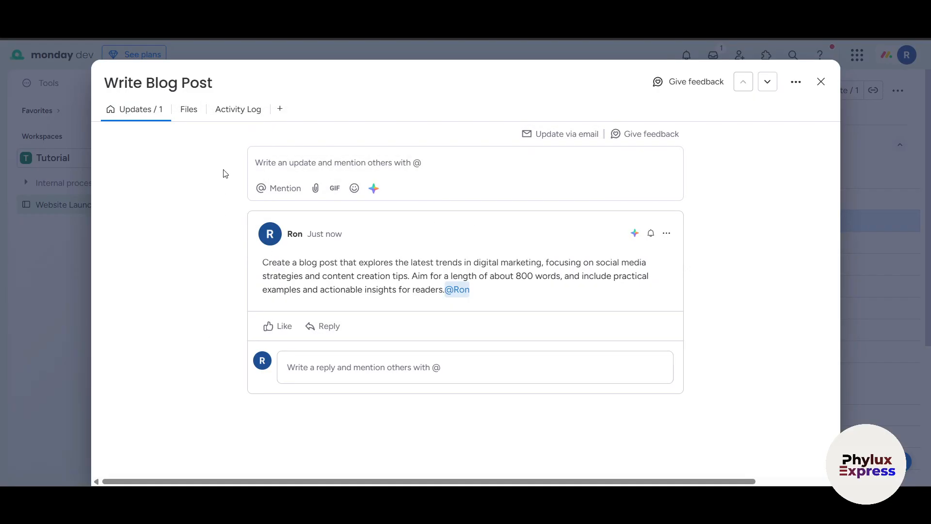
click(238, 116)
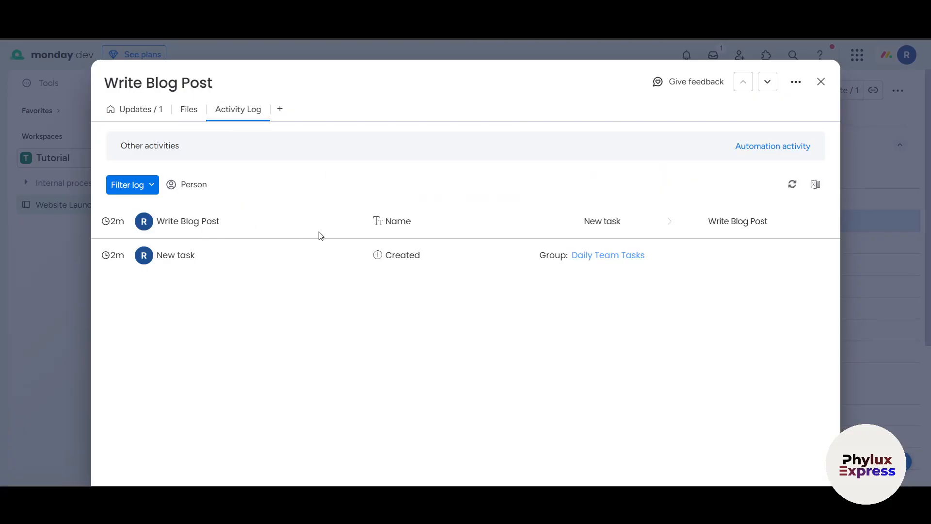
click(795, 83)
click(816, 87)
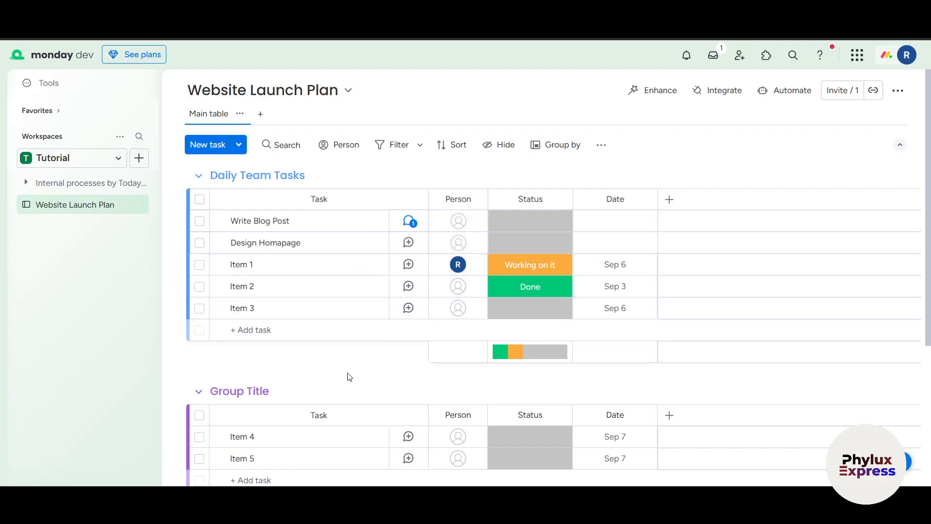
Step: Add a default-named task to the Daily Team Tasks group and sort the board by task name in descending order
click(244, 119)
click(340, 162)
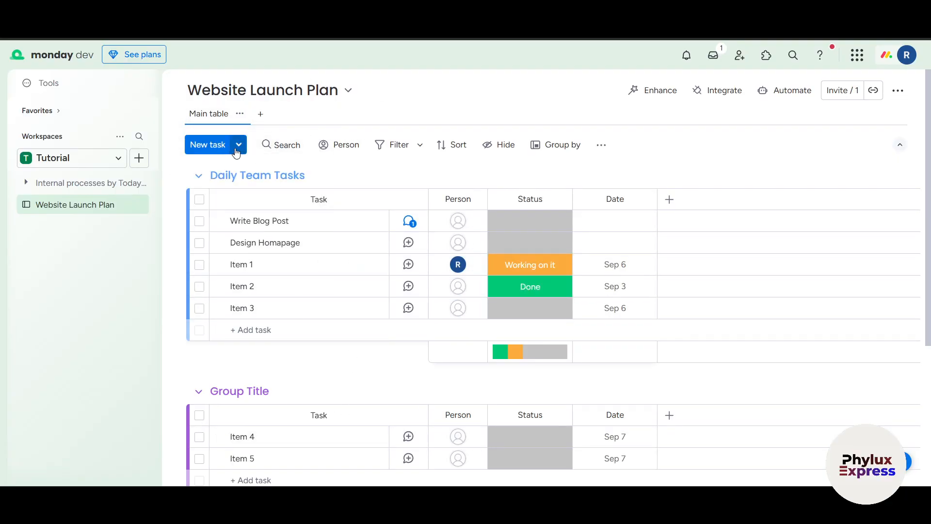
click(238, 145)
click(216, 148)
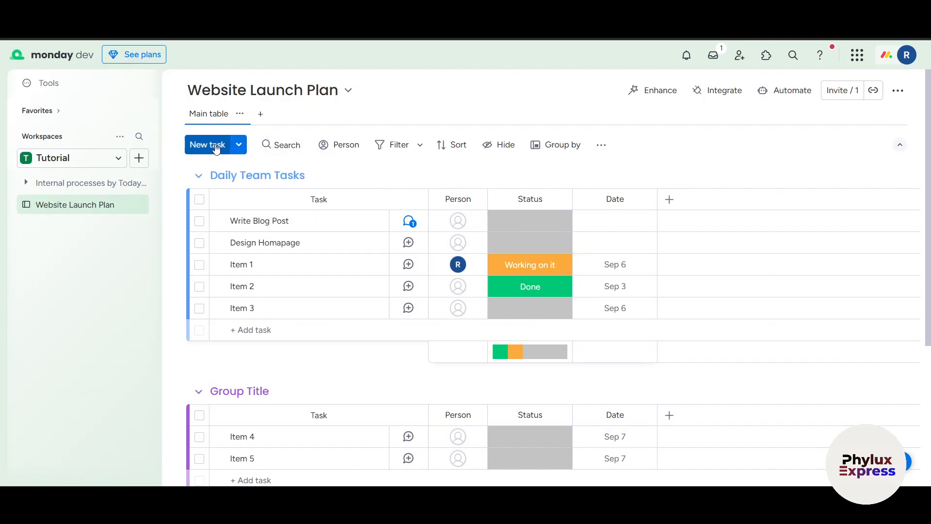
click(239, 119)
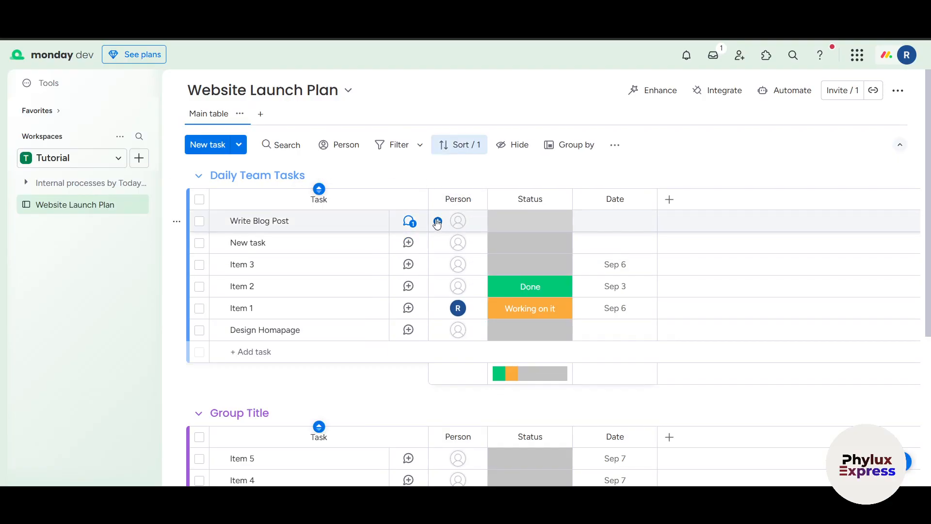
Step: Set the Write Blog Post task's status to Stuck and its date to Sep 13, leaving the person unassigned
click(437, 222)
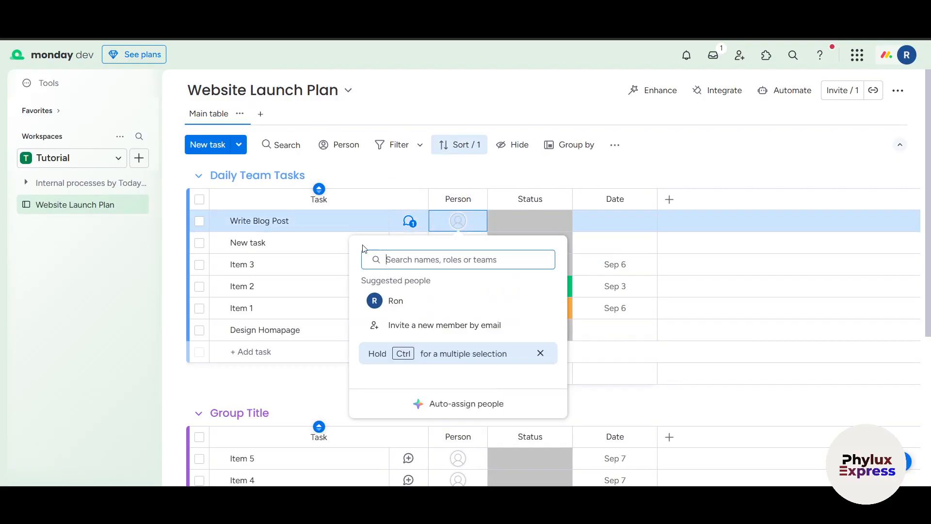
click(517, 221)
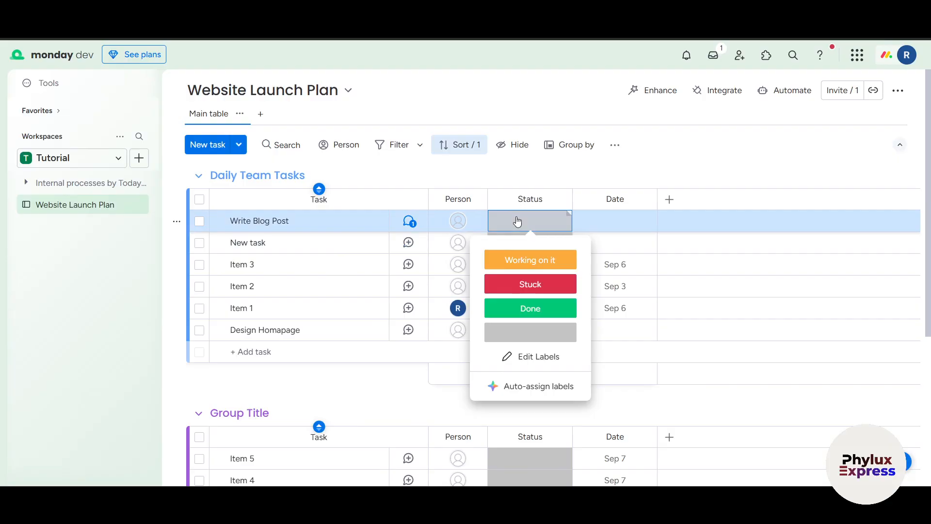
click(523, 289)
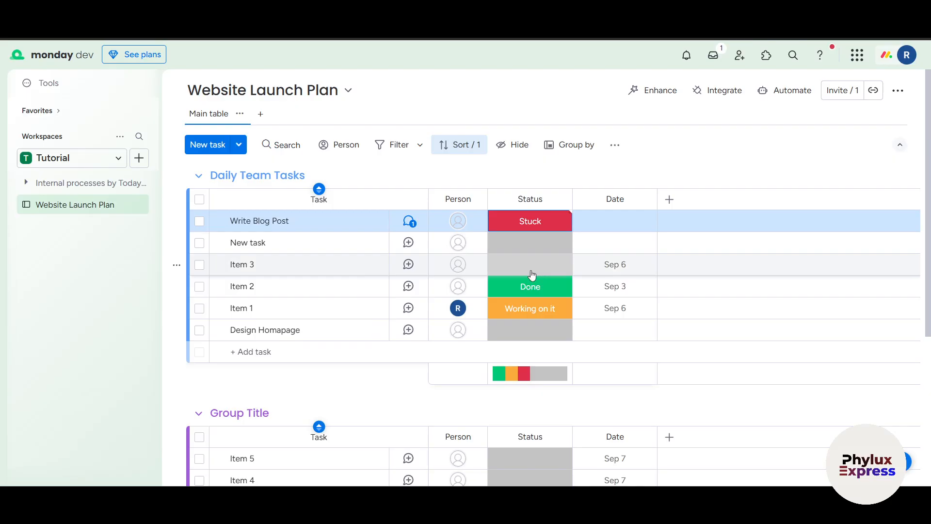
click(606, 222)
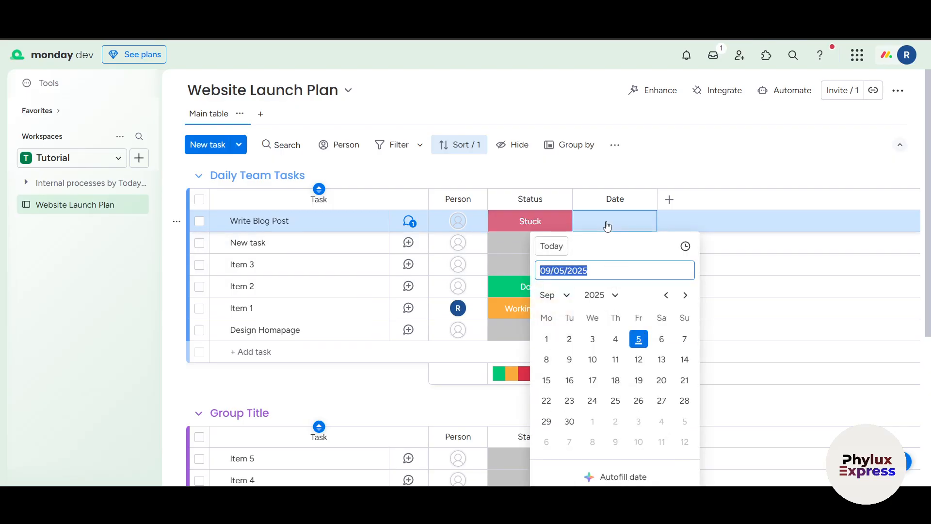
click(661, 360)
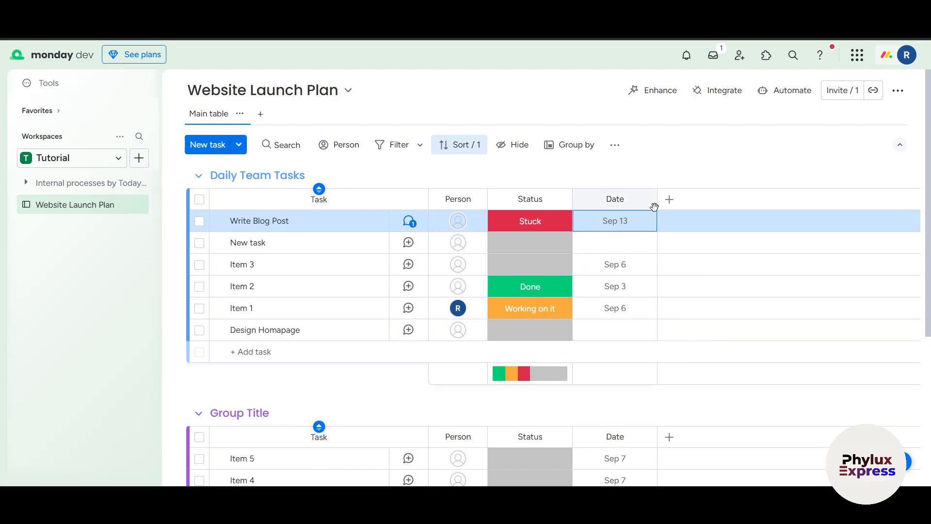
Step: Look over the available column types and add a Numbers column after the Date column
click(669, 200)
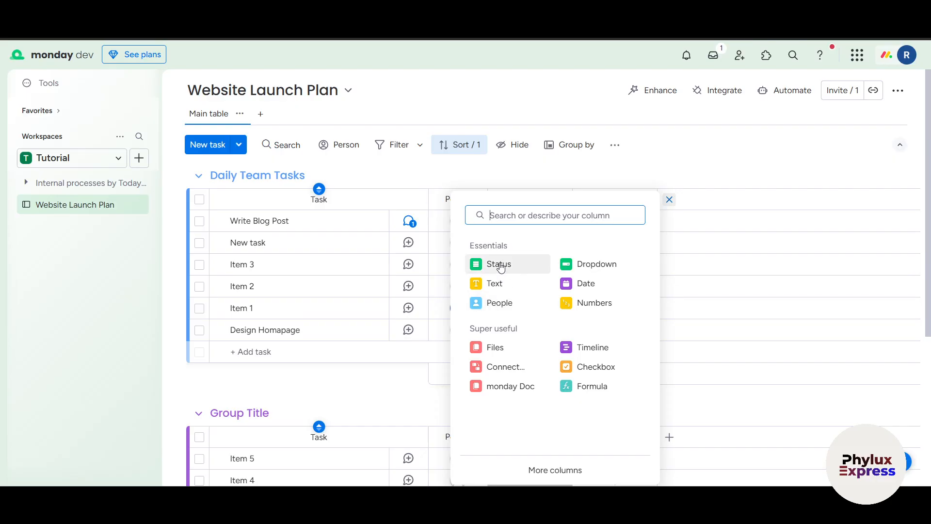
click(705, 345)
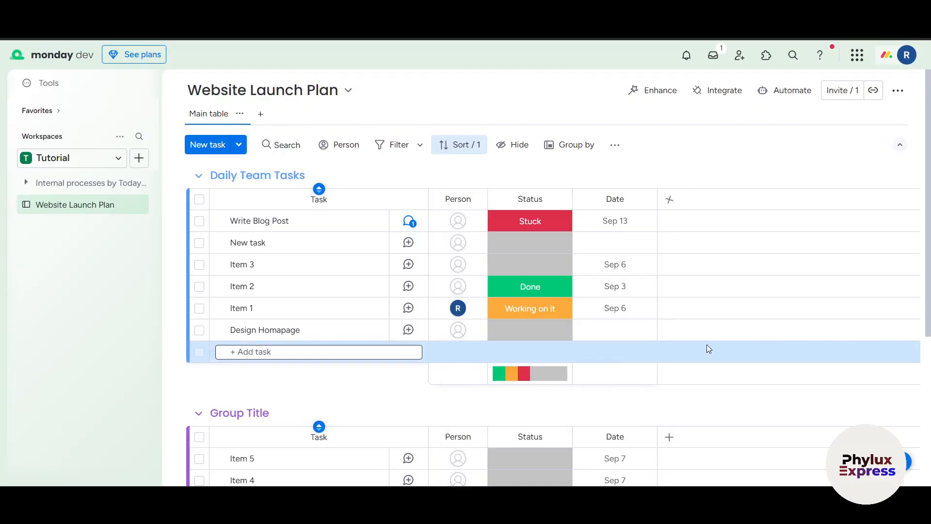
click(669, 199)
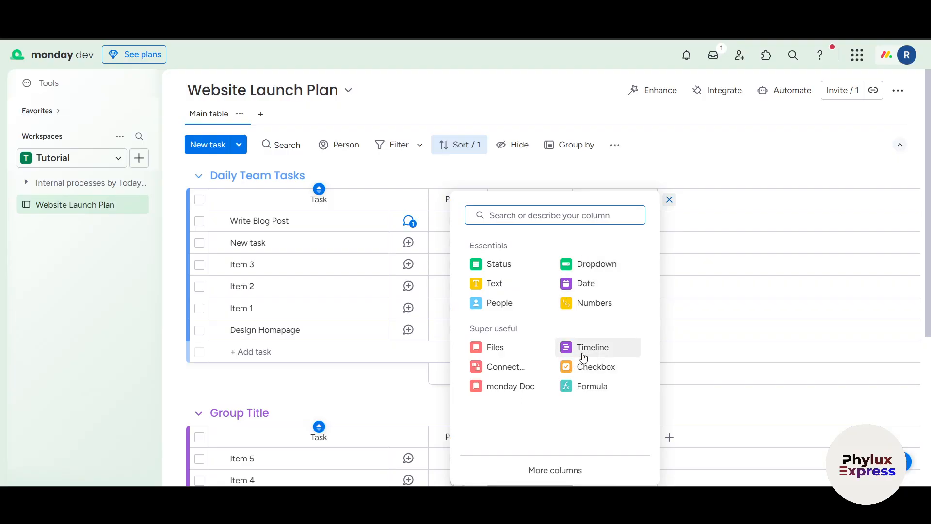
click(594, 302)
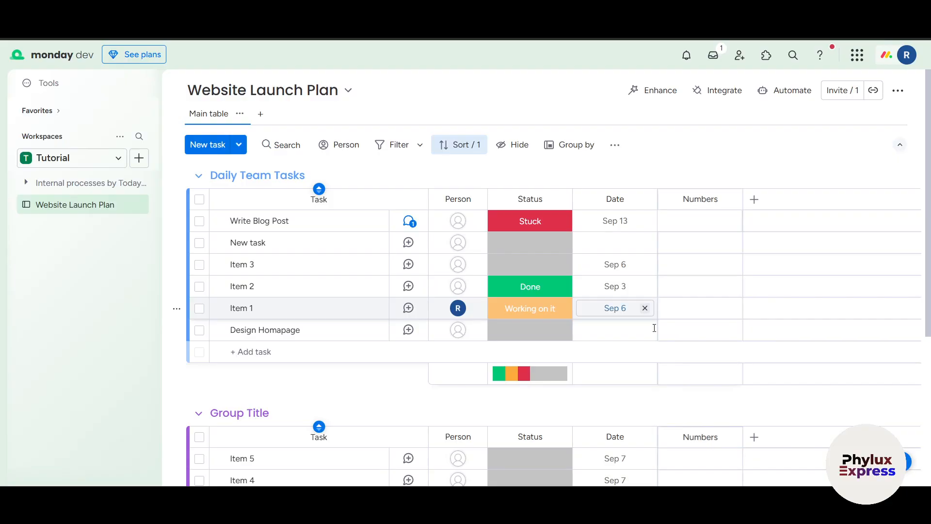
Step: Enter 300 in the Numbers column for the Write Blog Post task and set the column as required
click(703, 219)
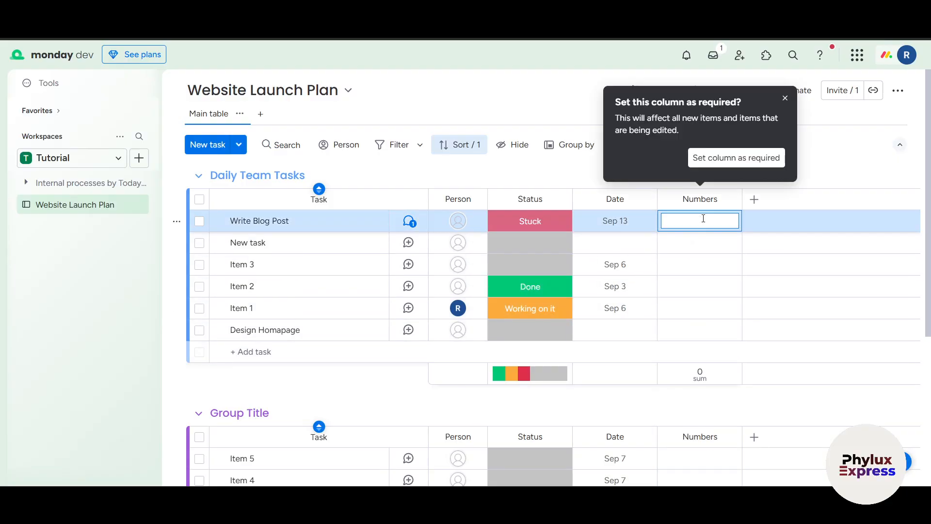
text(300)
click(718, 161)
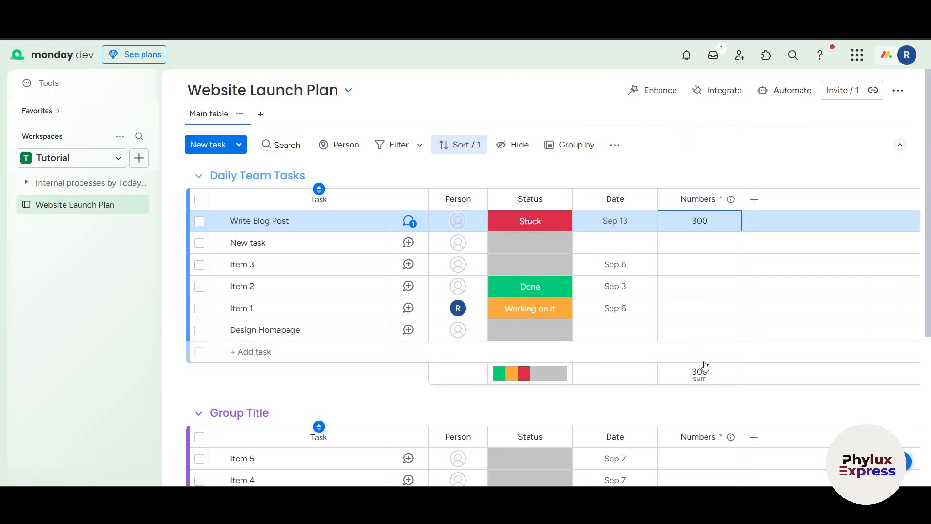
click(712, 218)
scroll(373, 425, down, 2)
scroll(374, 426, up, 2)
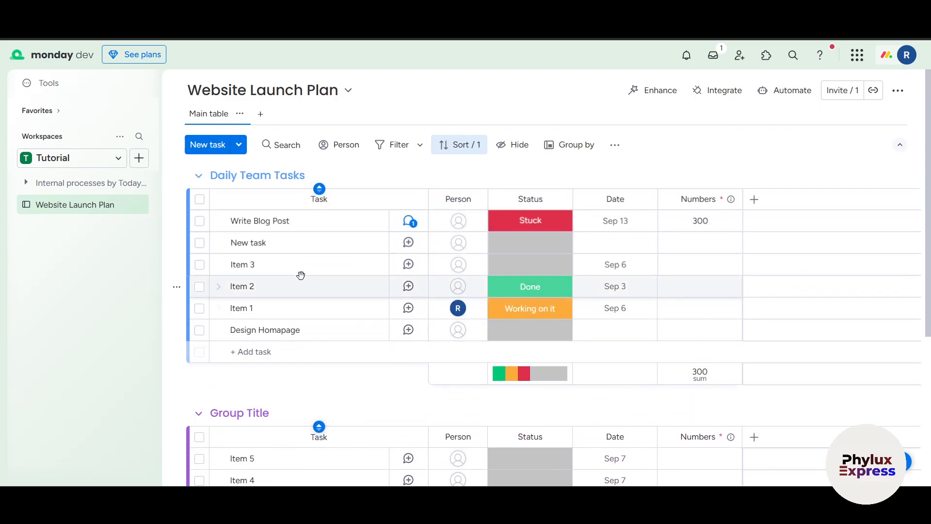
scroll(294, 357, down, 4)
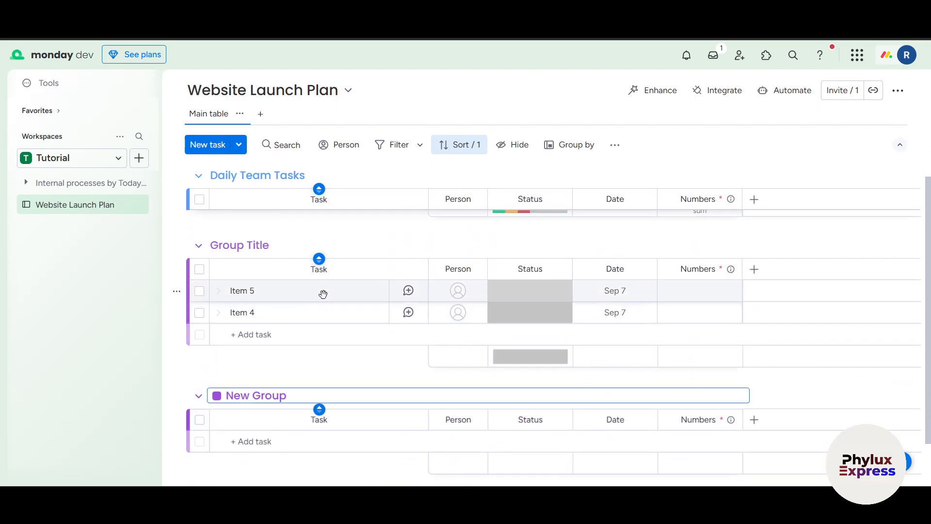
scroll(407, 335, down, 2)
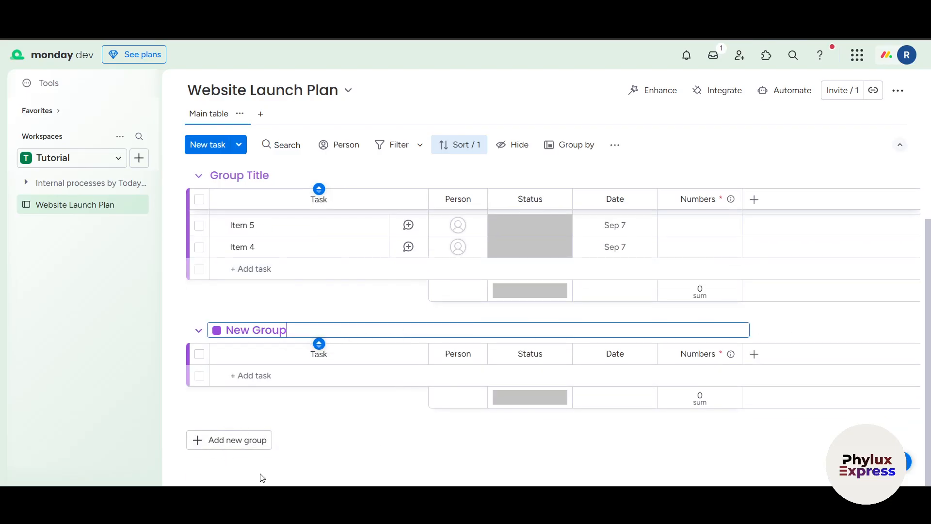
scroll(262, 476, up, 6)
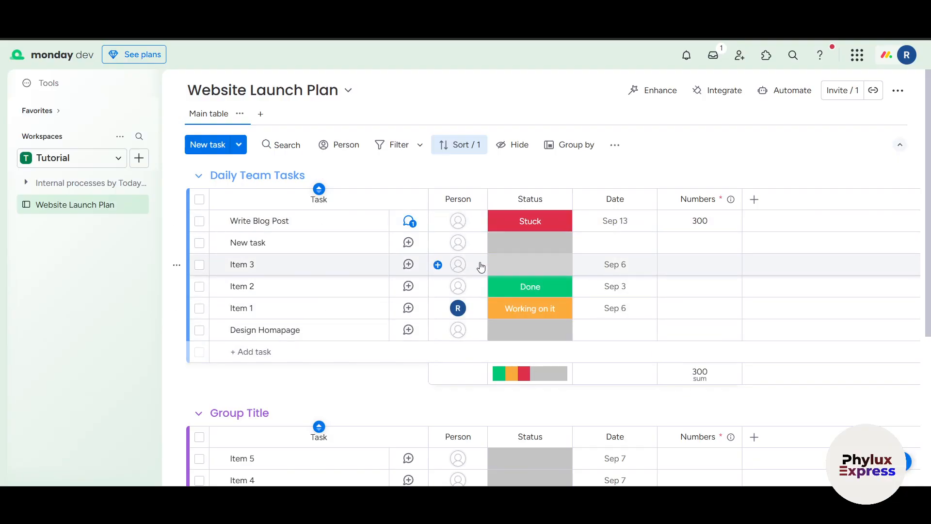
Step: Add a Table view and a Kanban view to the Website Launch Plan board
click(261, 114)
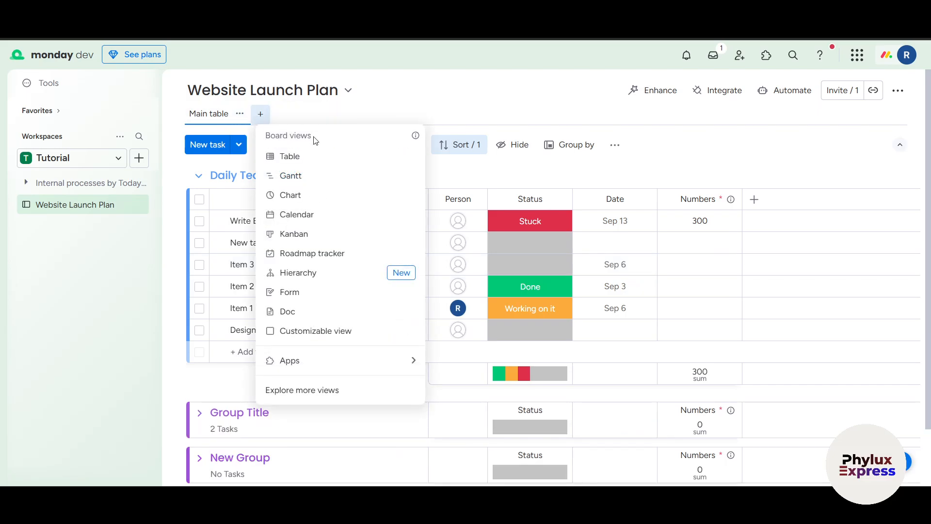
click(329, 161)
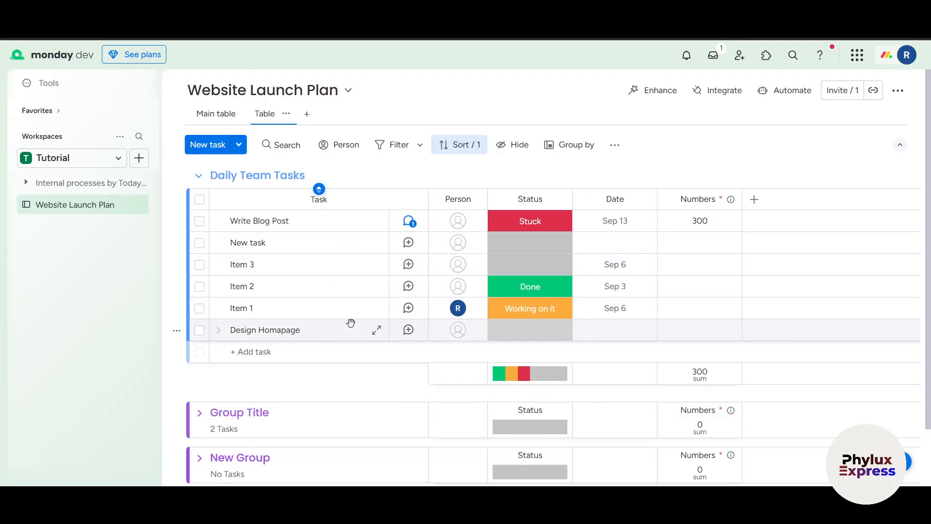
click(307, 116)
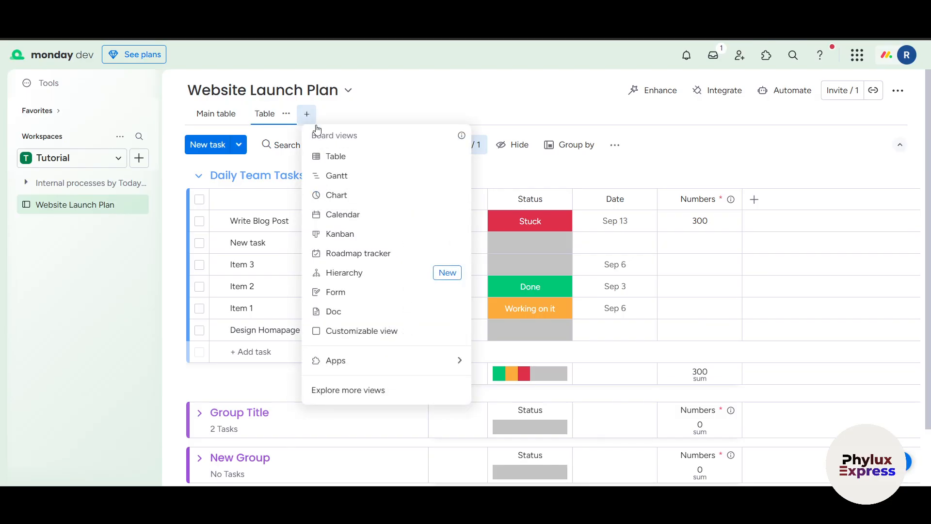
click(345, 235)
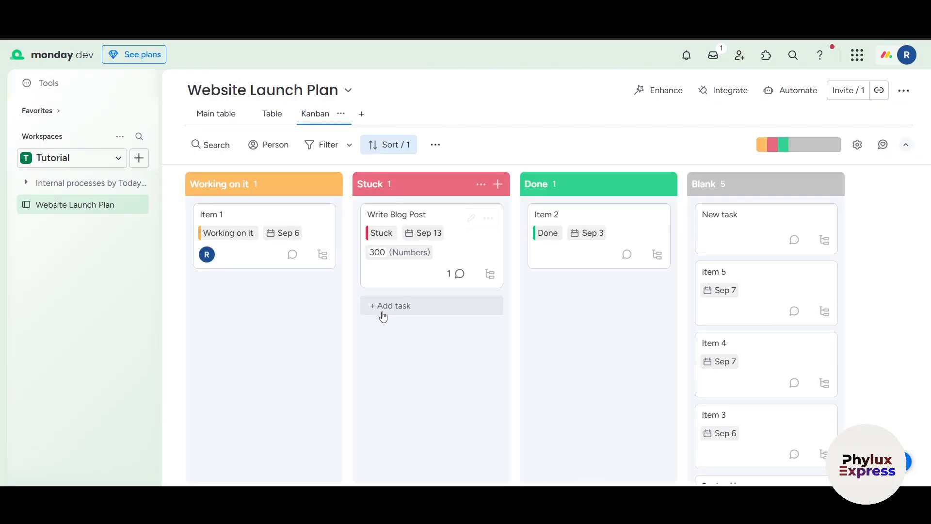
Step: Compare the main table with the Kanban view and move the Item 1 card from Working on it to Done
click(214, 116)
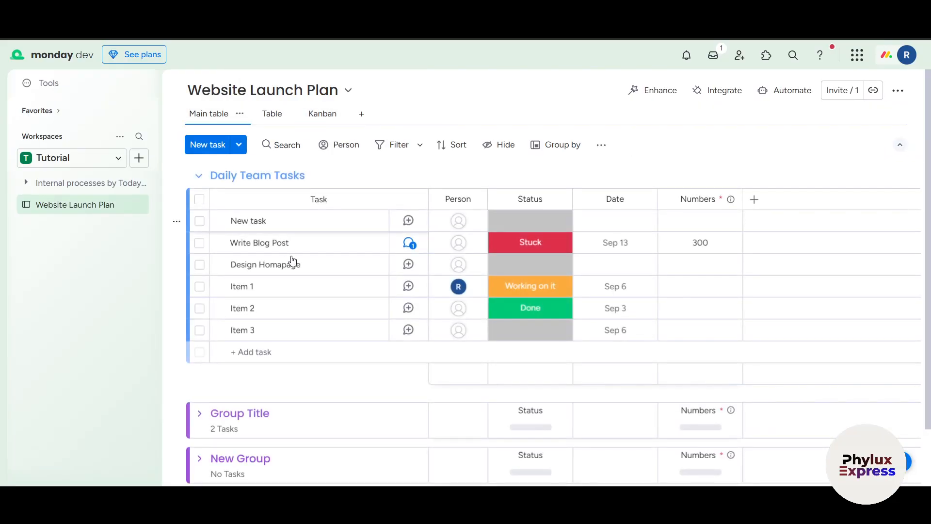
click(323, 116)
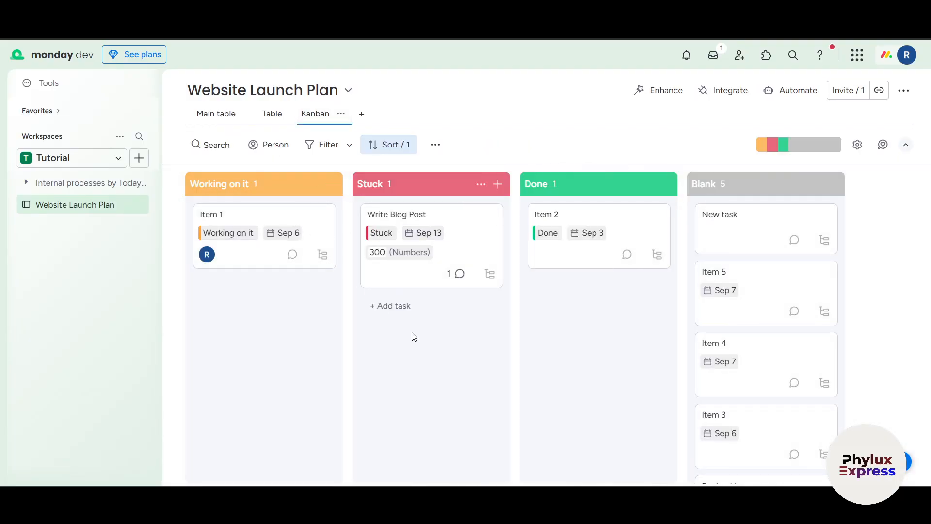
drag(249, 214, 587, 210)
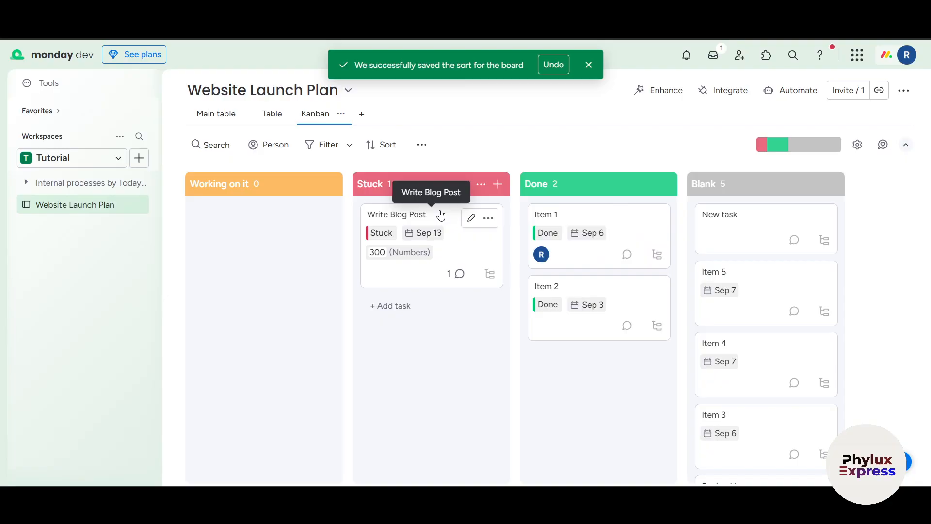
Step: Check the edit and card options of the Write Blog Post card in the Kanban view and open the task
click(469, 219)
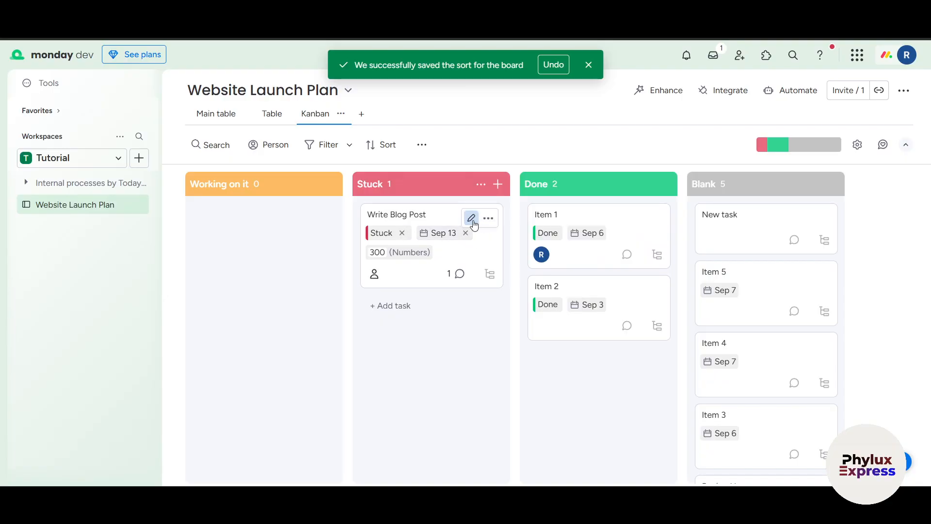
click(487, 222)
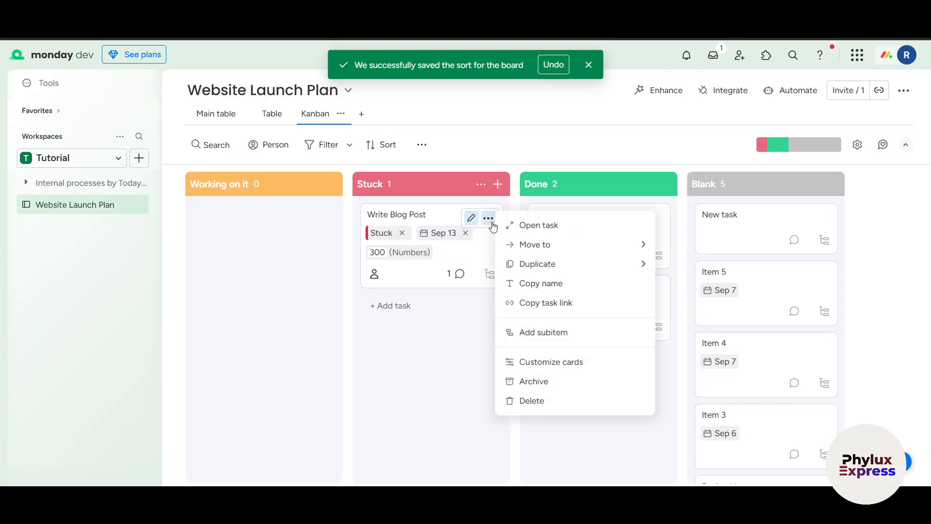
click(522, 228)
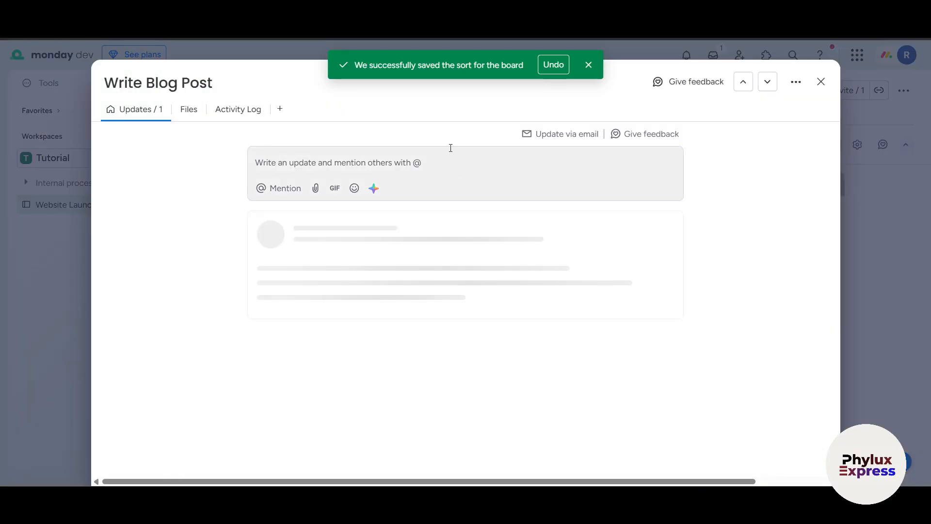
Step: Close the Write Blog Post task and add a Gantt view and a Calendar view to the Website Launch Plan board
click(819, 82)
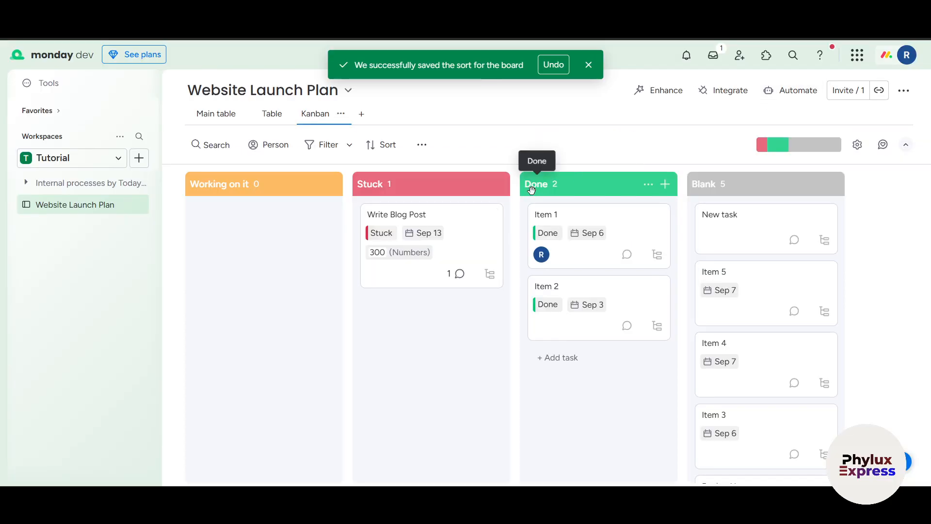
click(359, 115)
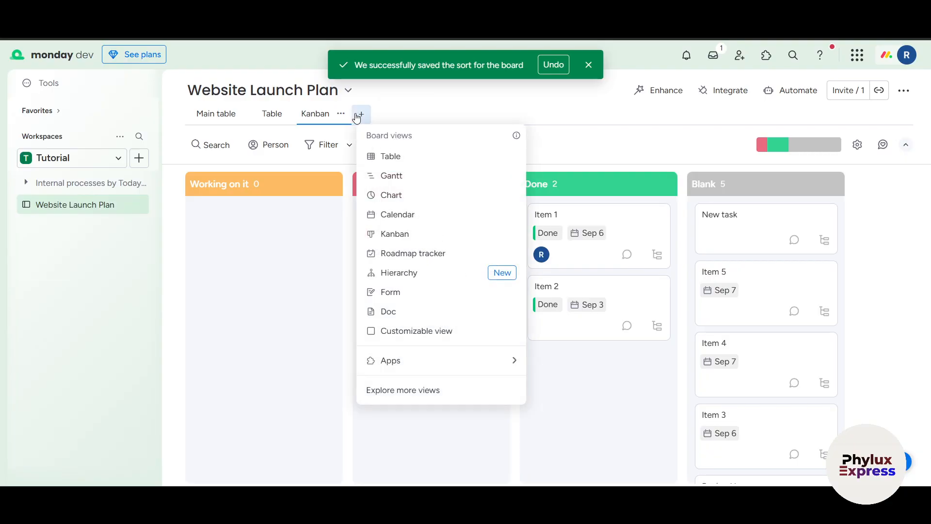
click(391, 176)
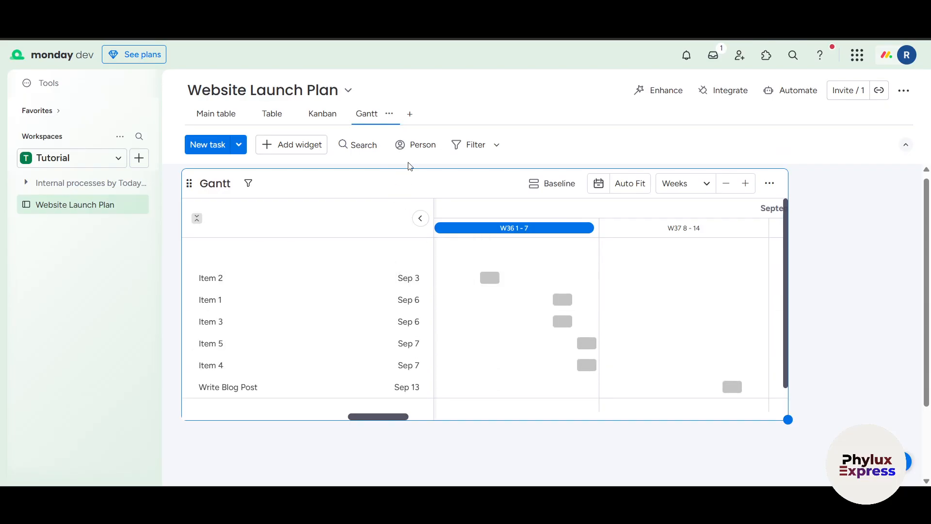
click(410, 119)
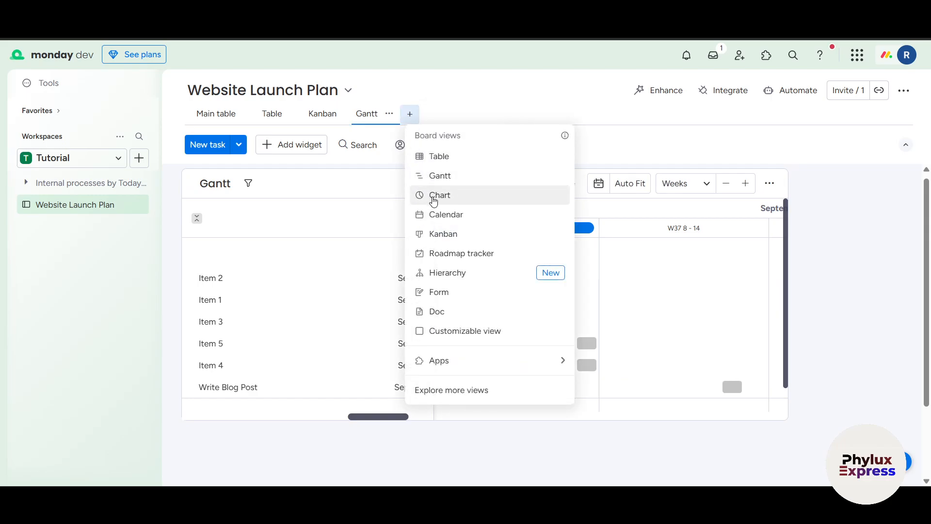
click(435, 216)
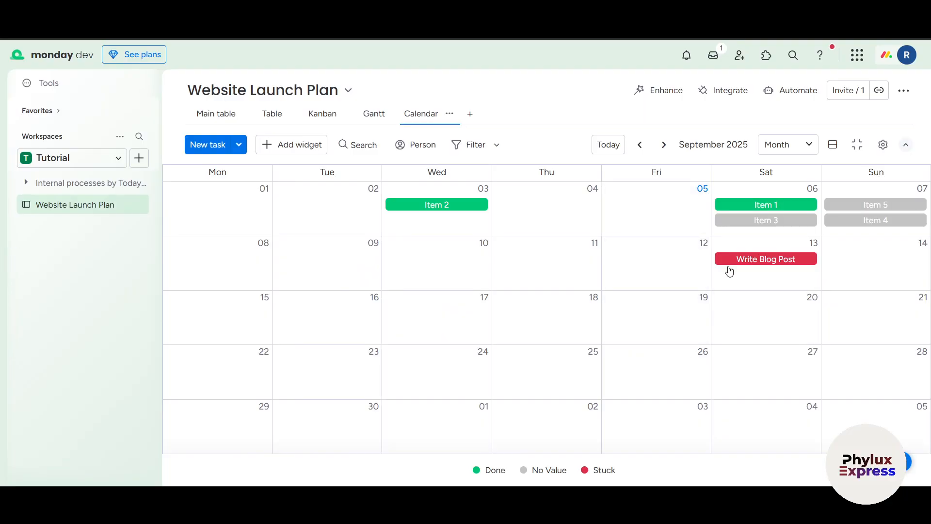
Step: Add a Chart view to the Website Launch Plan board
click(470, 115)
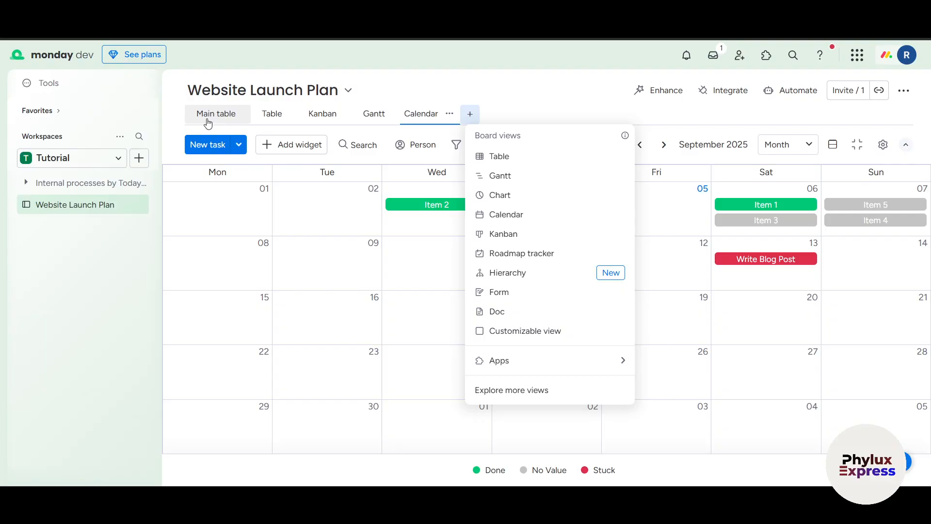
click(49, 207)
click(470, 114)
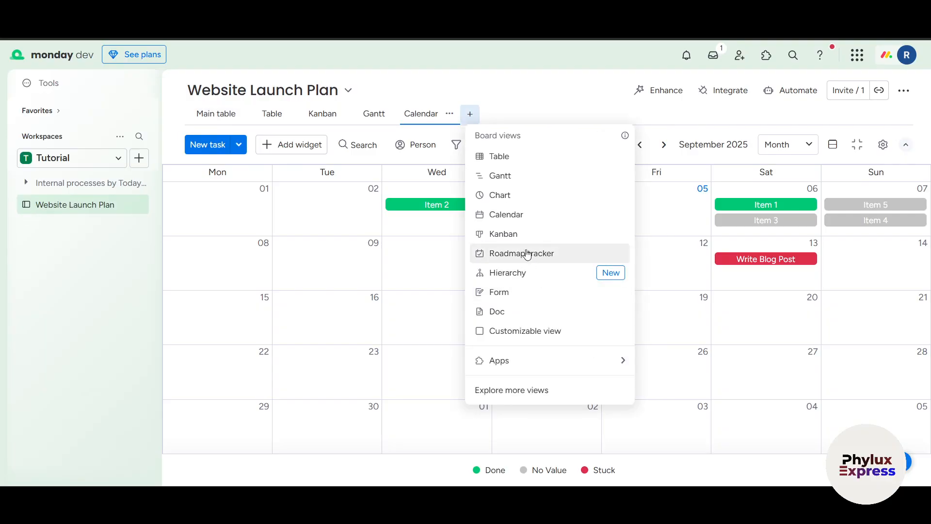
click(511, 196)
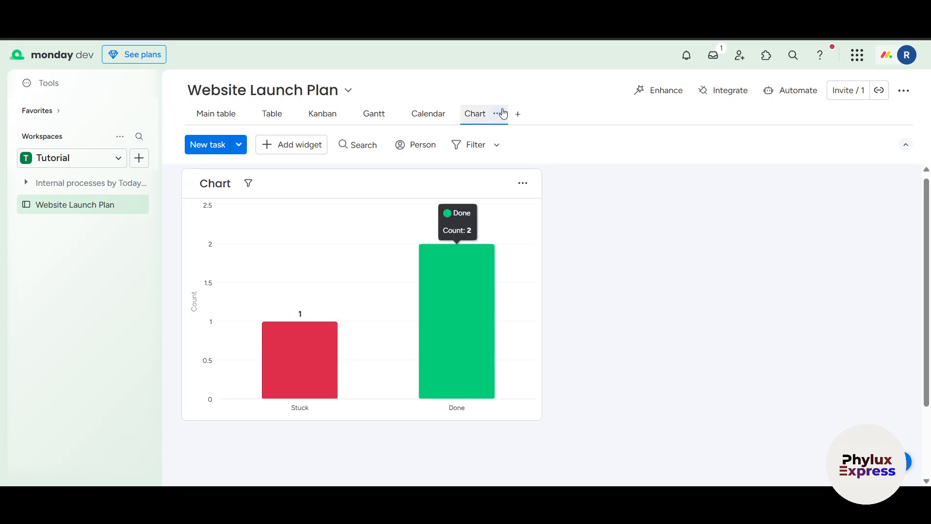
Step: Add a Hierarchy view and a Customizable view to the Website Launch Plan board
click(517, 116)
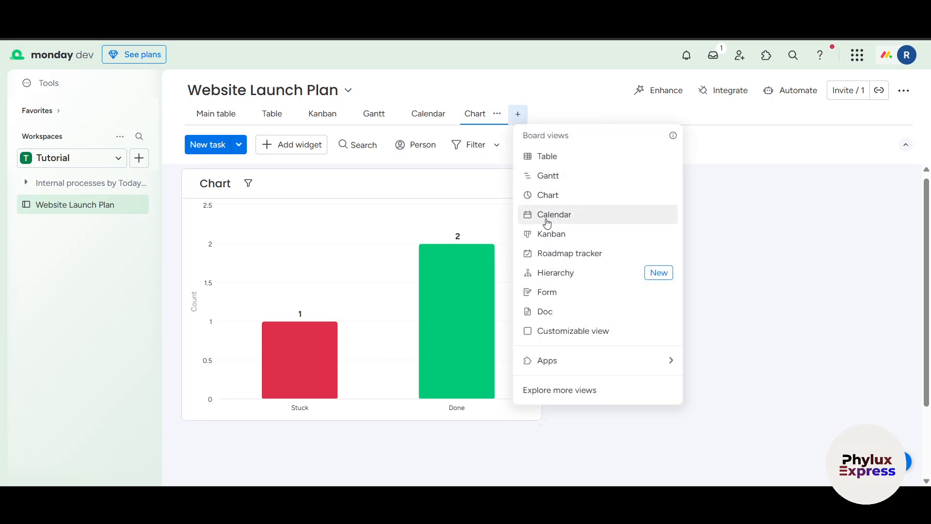
click(573, 273)
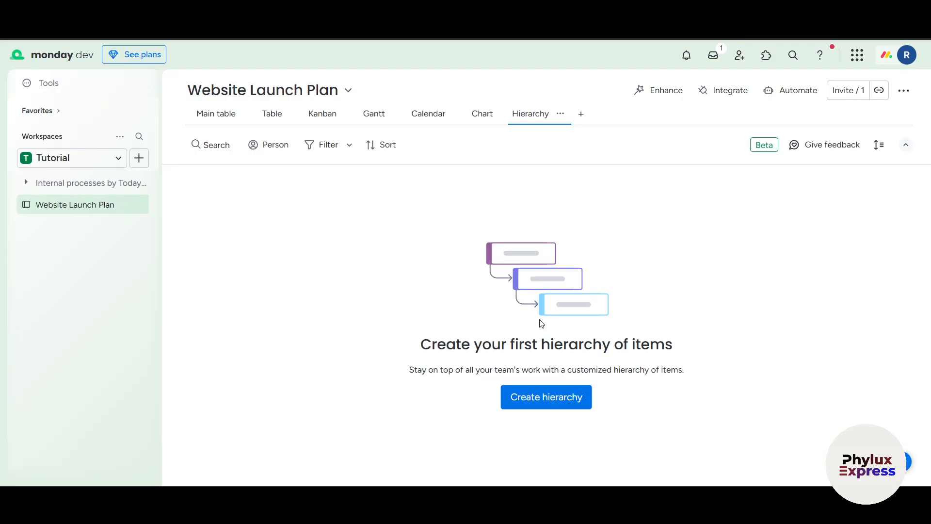
click(581, 114)
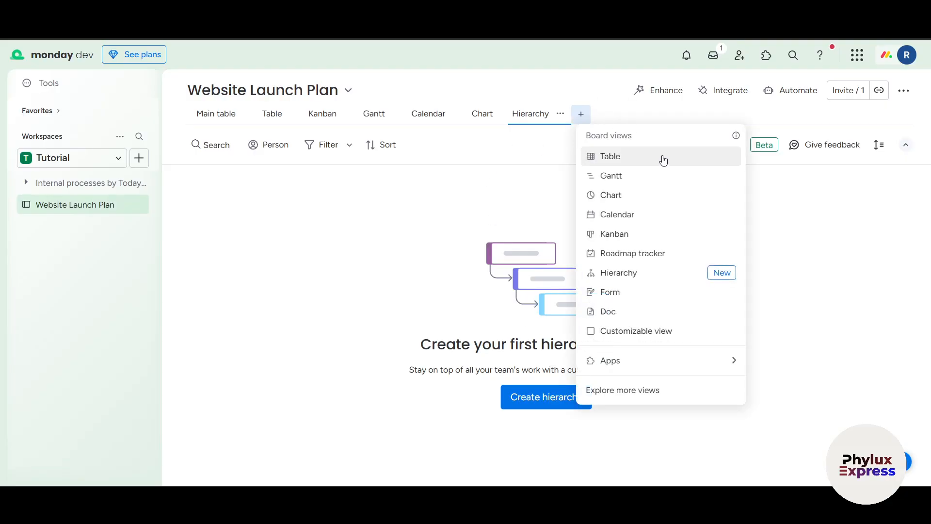
click(640, 332)
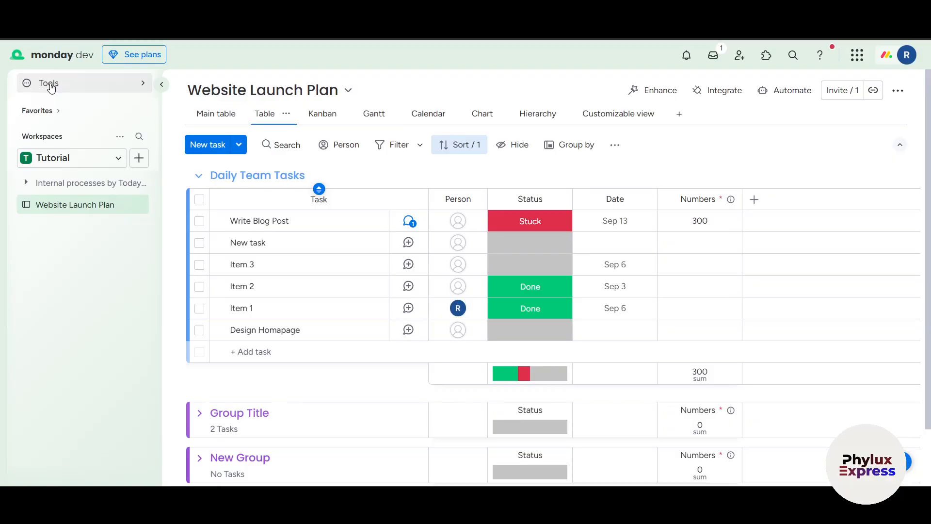
Step: Look over the tasks in the Table view and check the file attachment sources in the Write Blog Post updates
scroll(218, 268, down, 2)
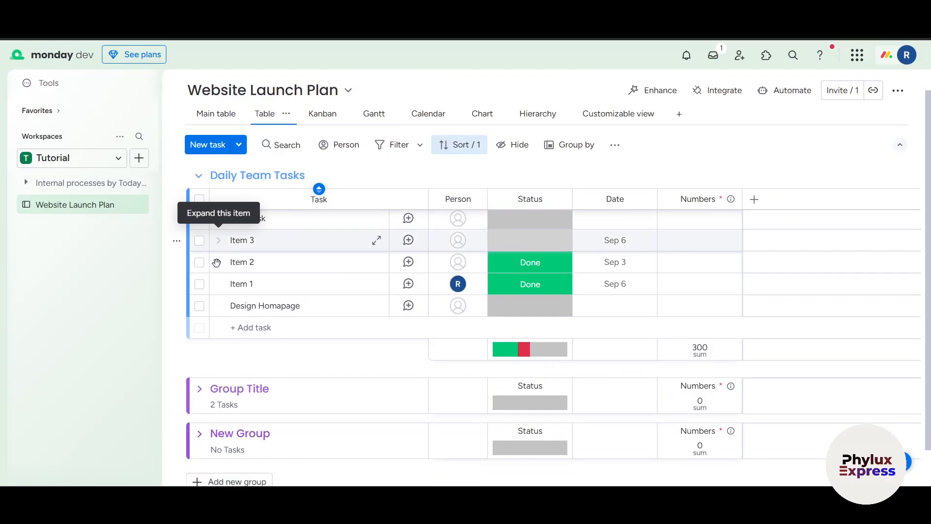
scroll(218, 268, up, 2)
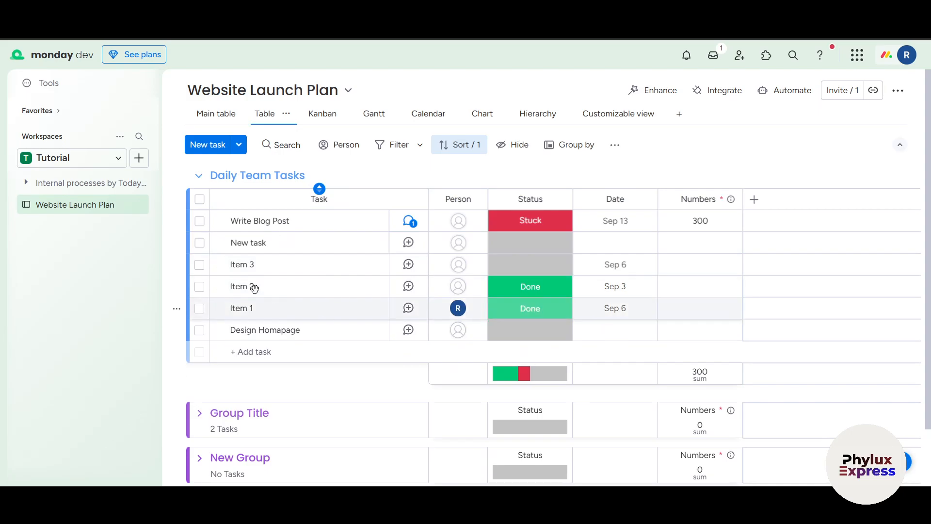
click(410, 223)
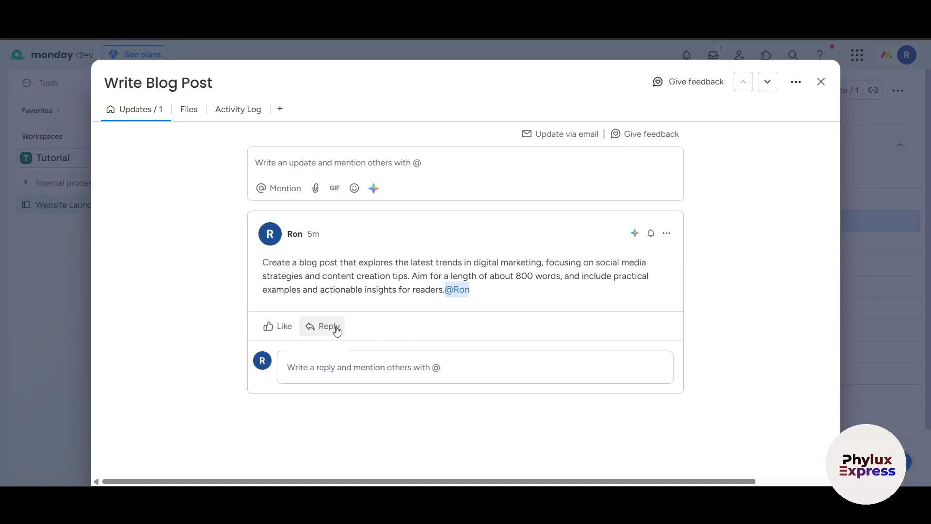
click(315, 188)
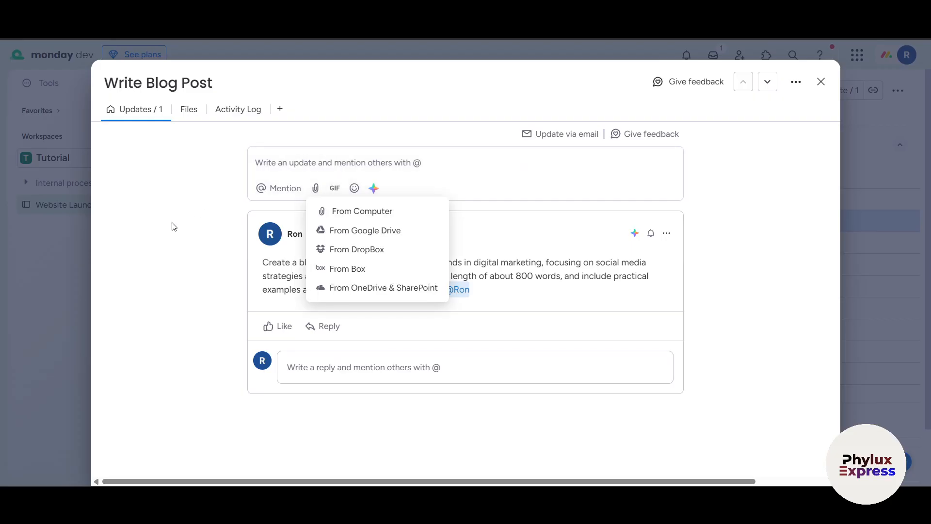
click(206, 212)
Step: Write an update containing only "@" on the Write Blog Post task, schedule it for tomorrow at 09:00 AM and close the task
click(291, 163)
text(@)
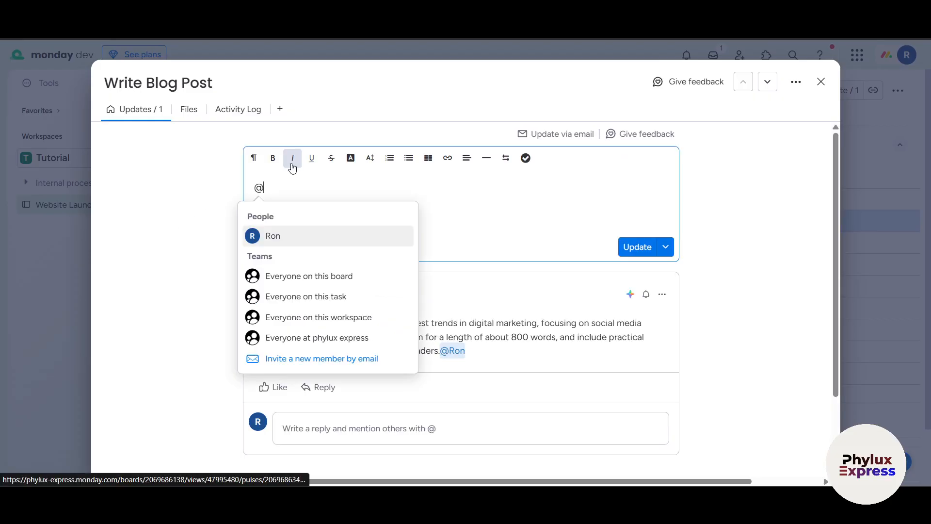
click(488, 222)
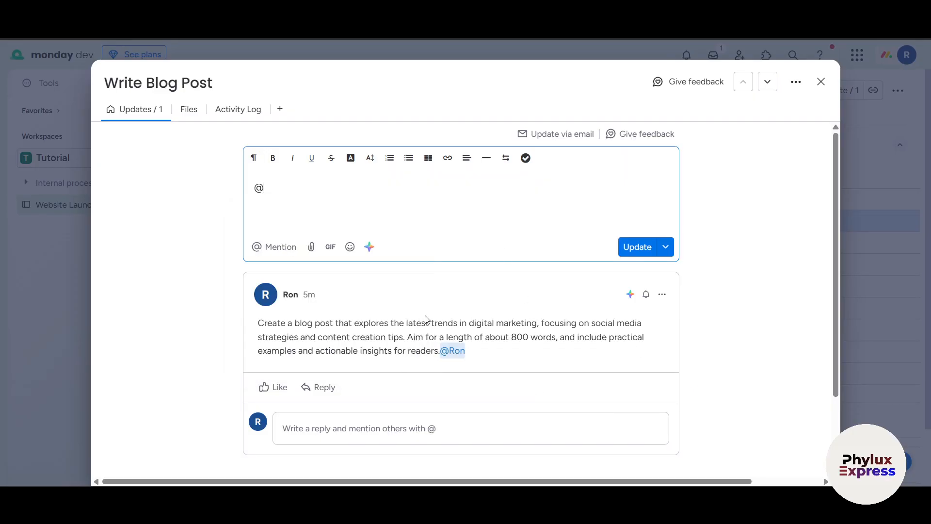
click(666, 247)
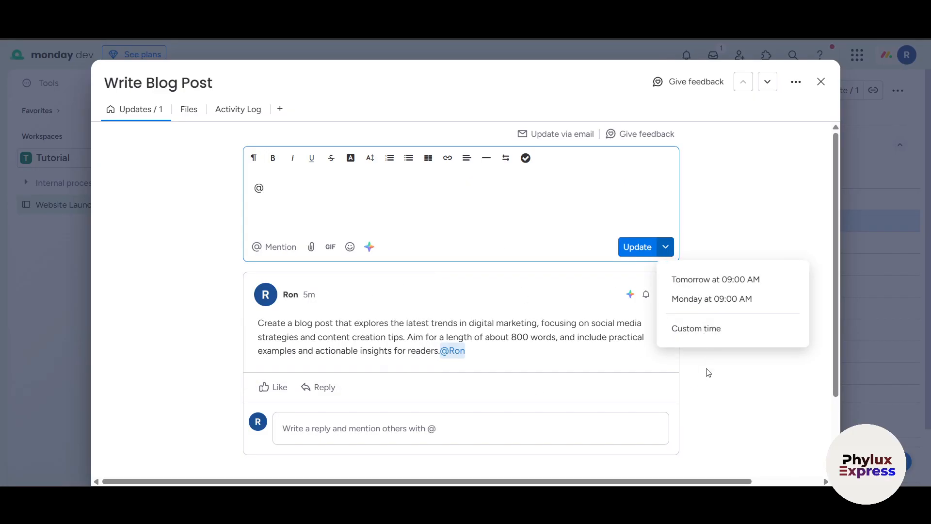
click(700, 280)
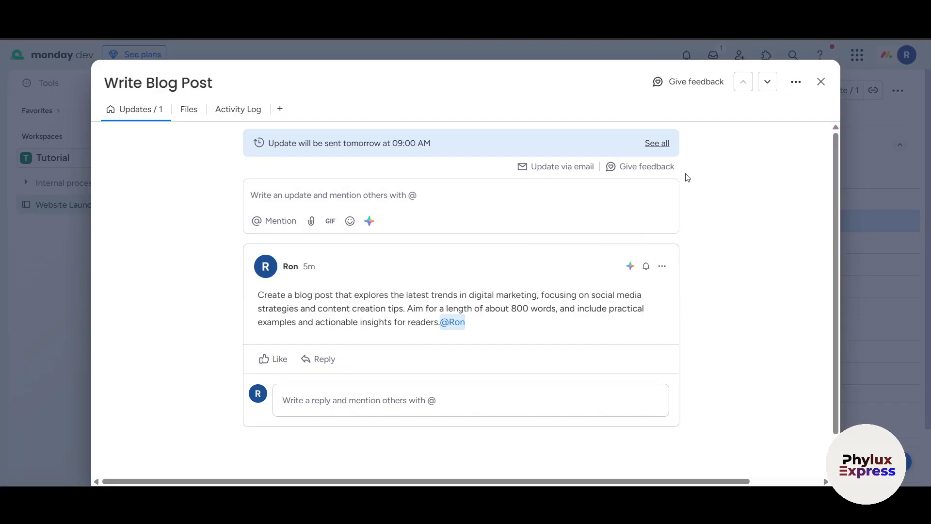
click(819, 83)
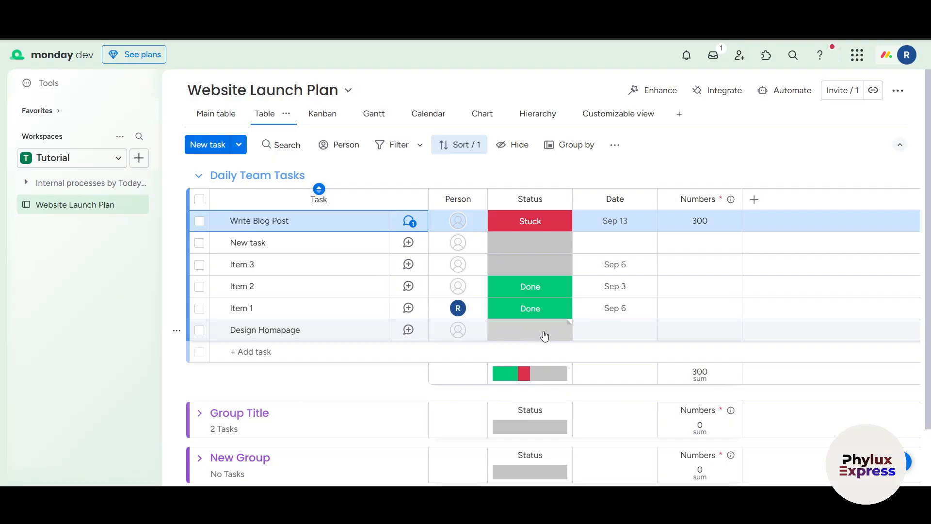
Step: Move the Write Blog Post card from Stuck to Done in the Kanban view
click(329, 124)
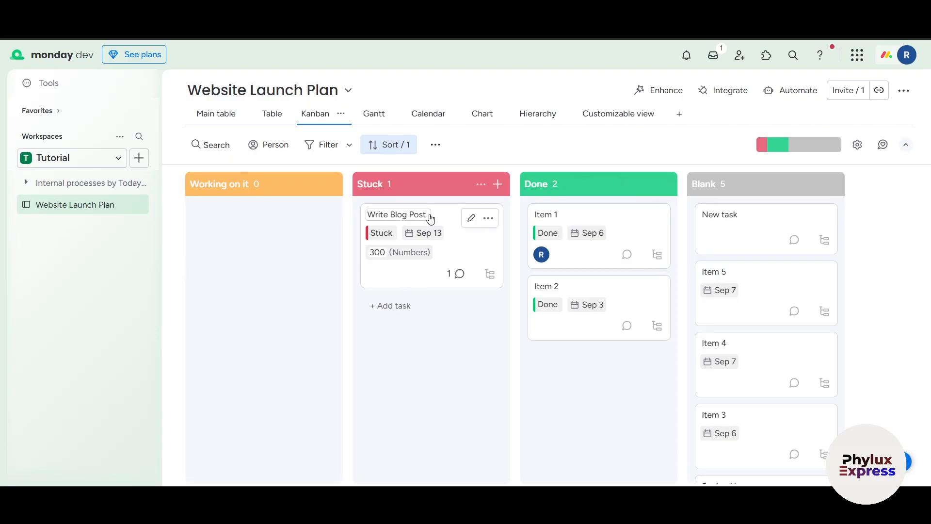
drag(449, 217, 600, 245)
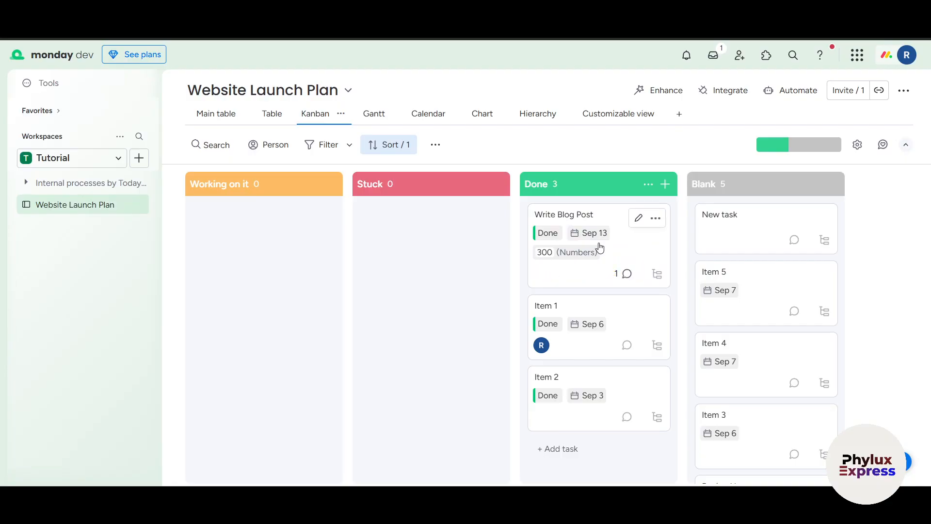
Step: Start a board automation from scratch, searching the triggers for "task moved" and using item moved to board as the trigger
click(797, 92)
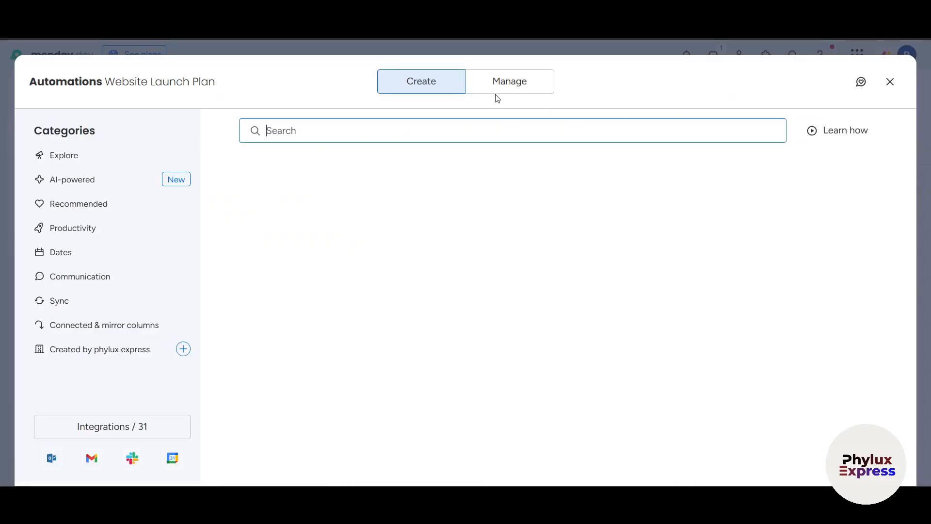
scroll(412, 348, down, 5)
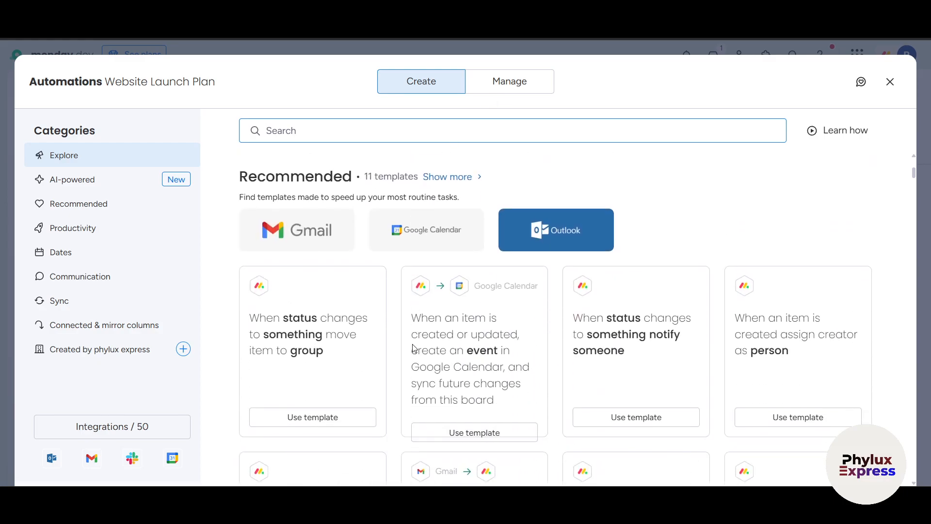
scroll(524, 318, up, 5)
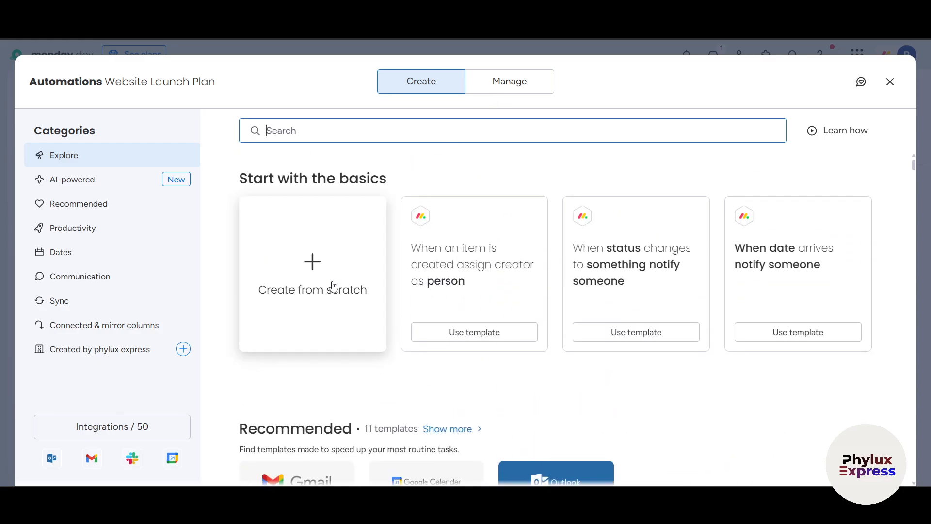
click(293, 287)
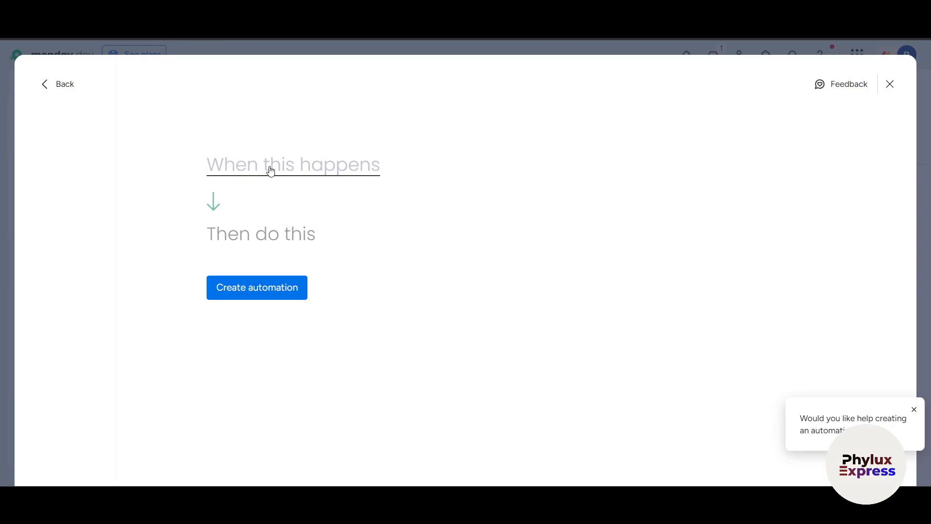
click(270, 170)
scroll(287, 328, down, 2)
text(task moved)
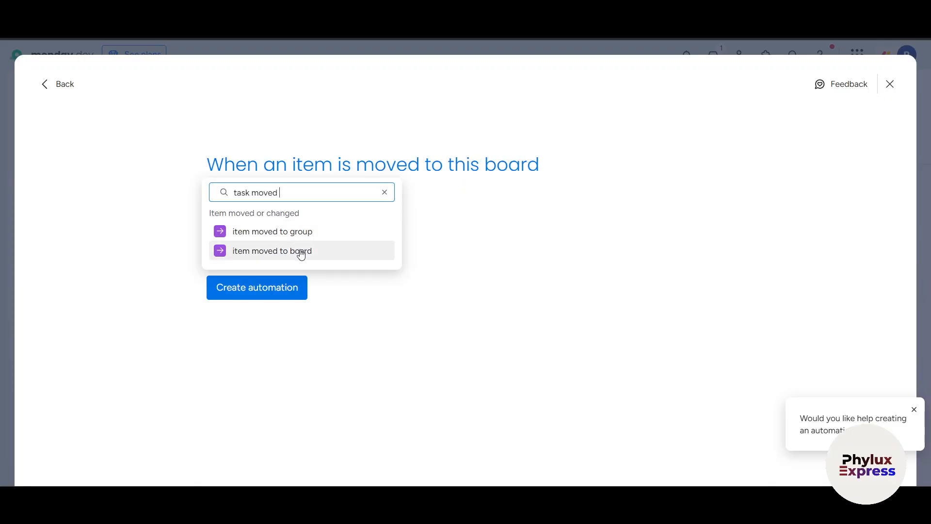
click(303, 255)
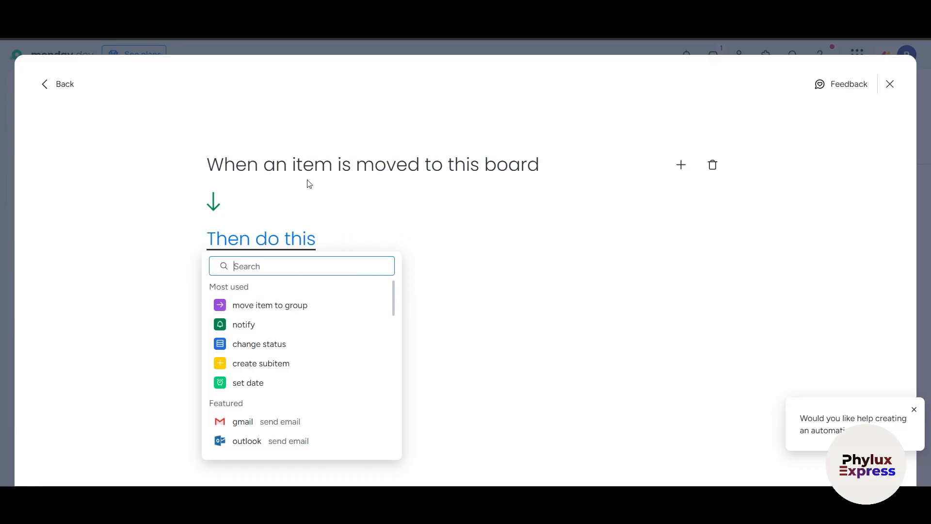
Step: Set the automation's action to move the item to the Daily Team Tasks group and create the automation
click(301, 308)
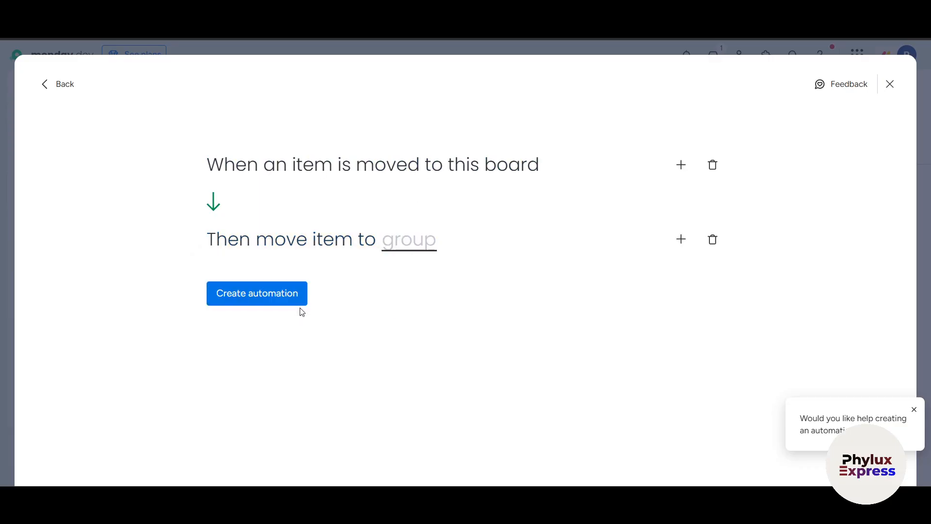
click(398, 241)
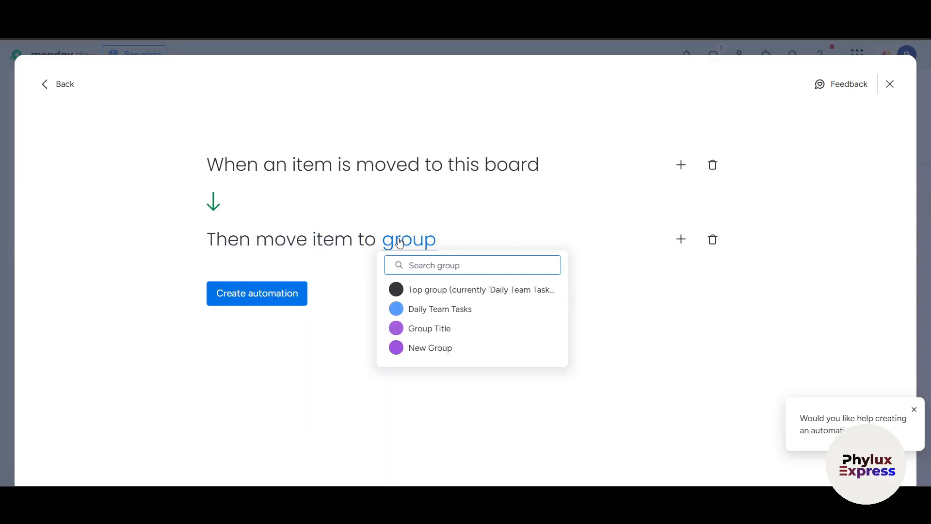
click(438, 314)
click(235, 299)
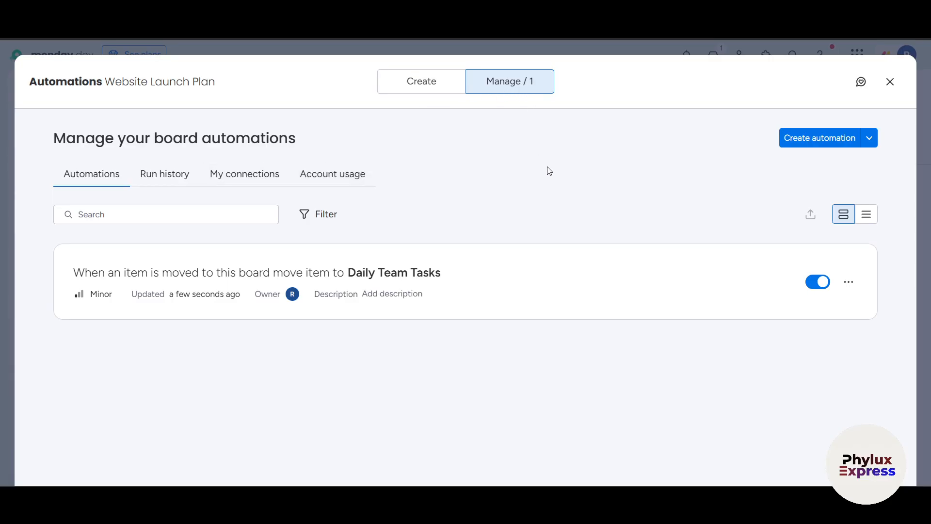
Step: Look at the automations' run history and the connected apps, and close the automation center
click(176, 175)
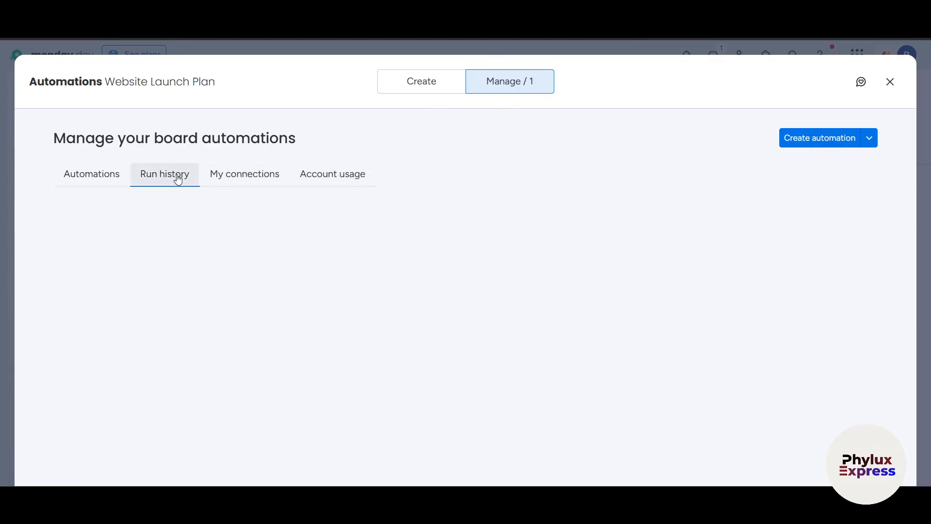
click(251, 185)
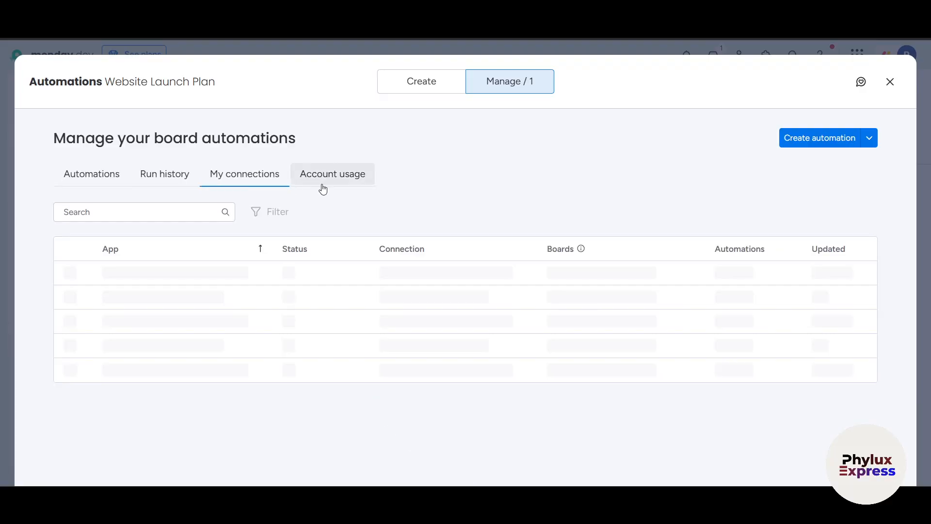
click(890, 82)
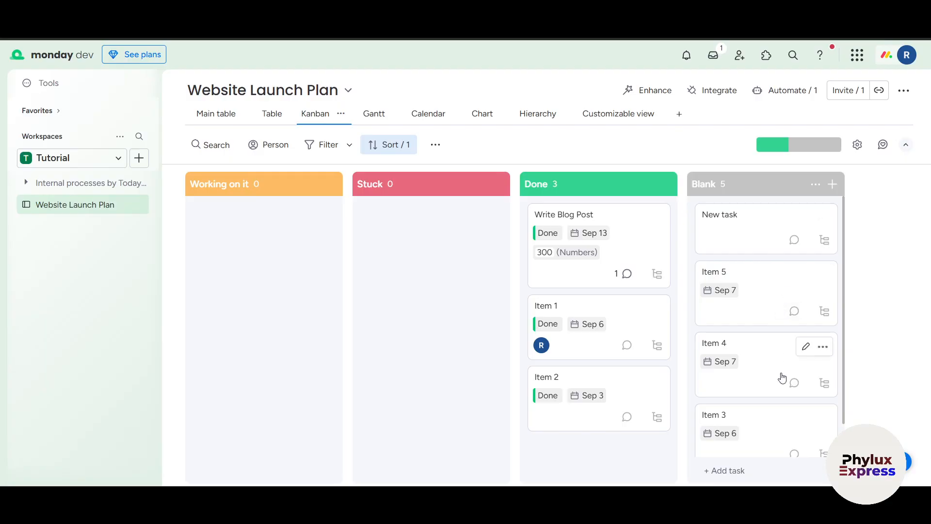
Step: Open the board's automation templates and browse the AI-powered category
scroll(782, 378, down, 3)
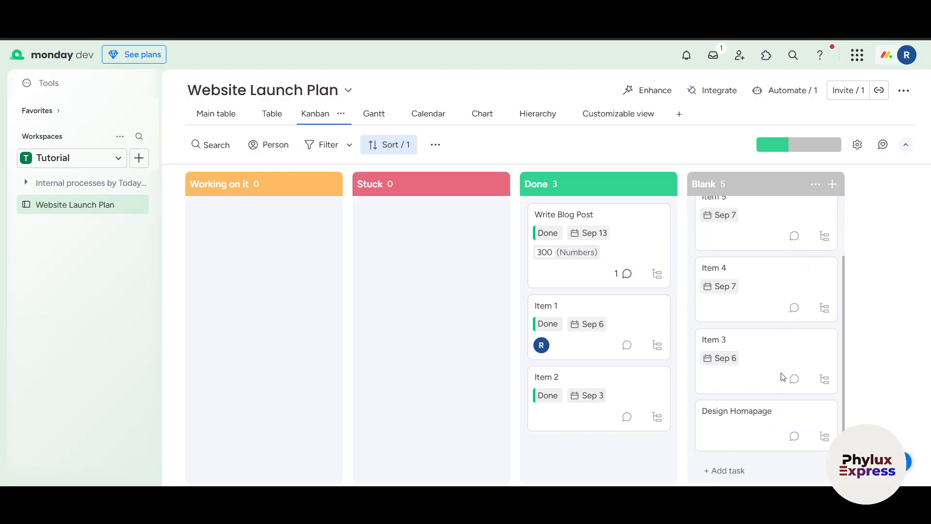
click(775, 92)
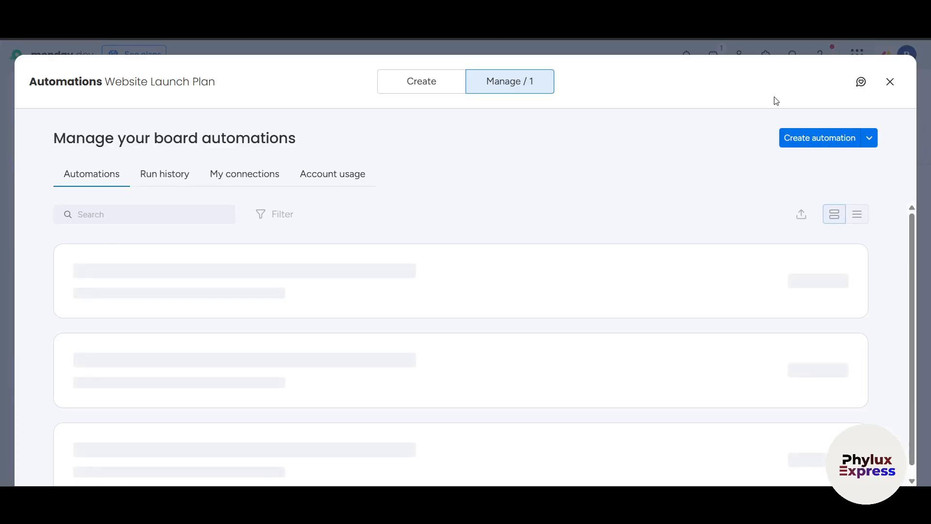
click(407, 82)
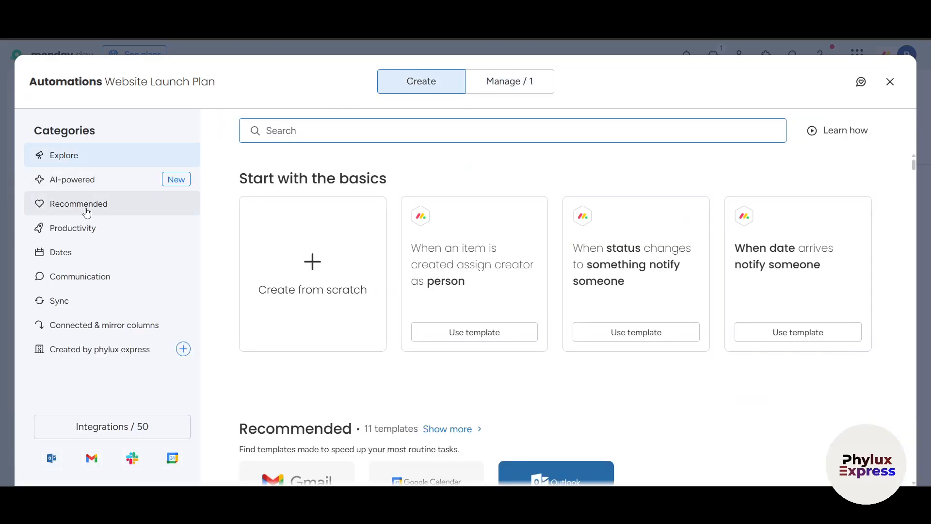
click(85, 193)
scroll(482, 350, down, 4)
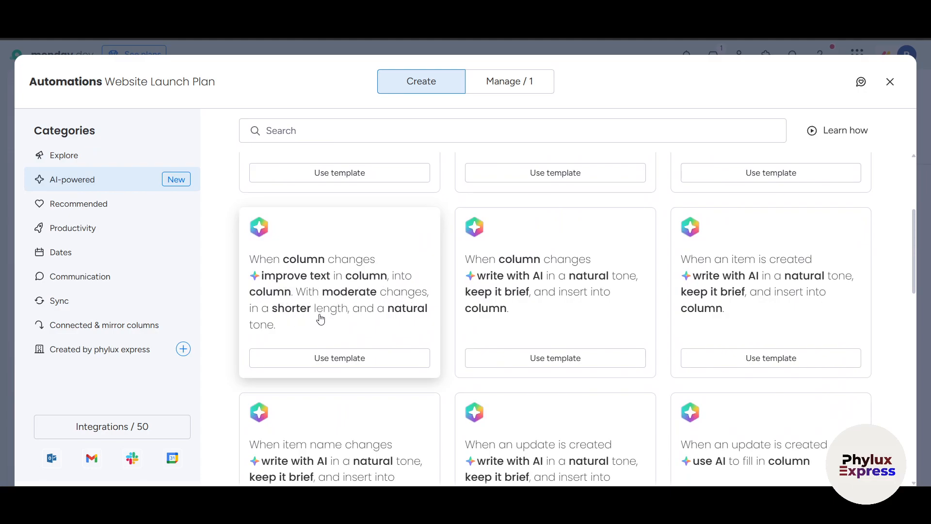
scroll(285, 332, down, 1)
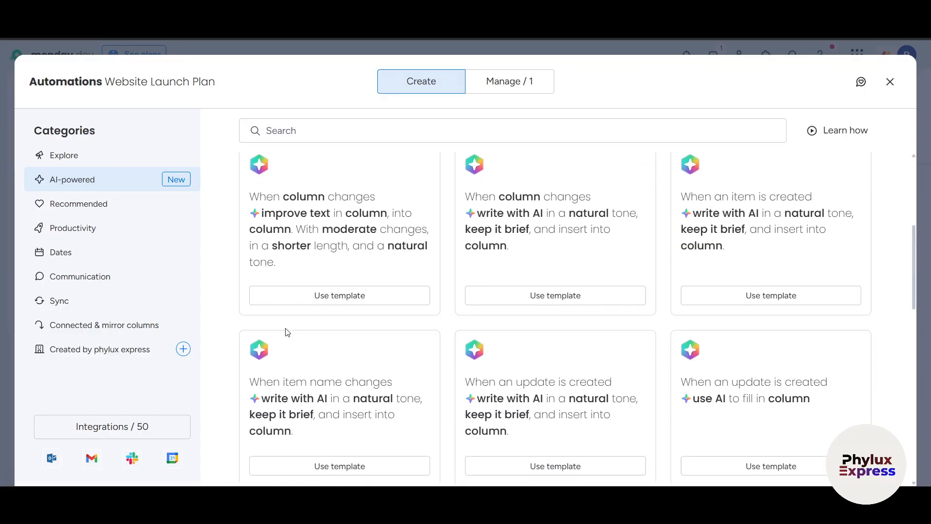
Step: Try the recommended template that creates a Google Calendar event when an item is created or updated, and start connecting the Google Calendar account
click(67, 209)
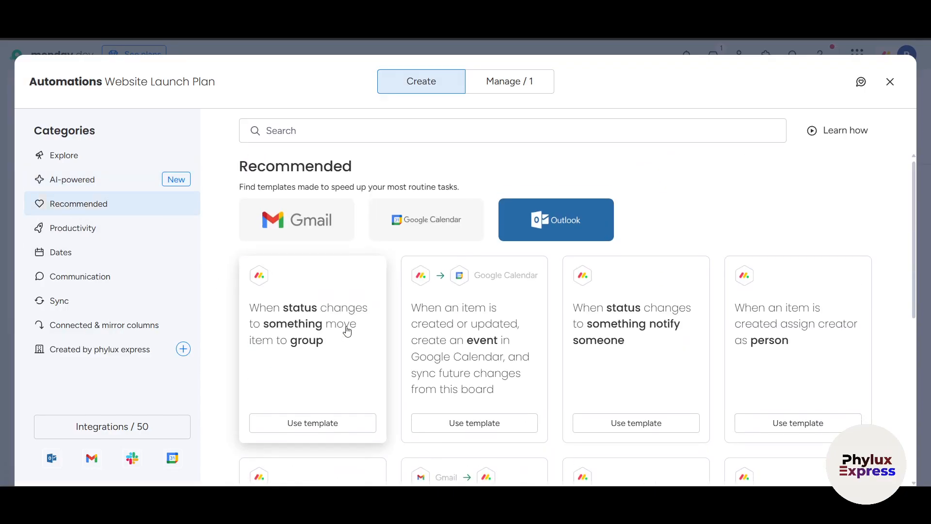
scroll(345, 328, down, 2)
scroll(347, 329, up, 1)
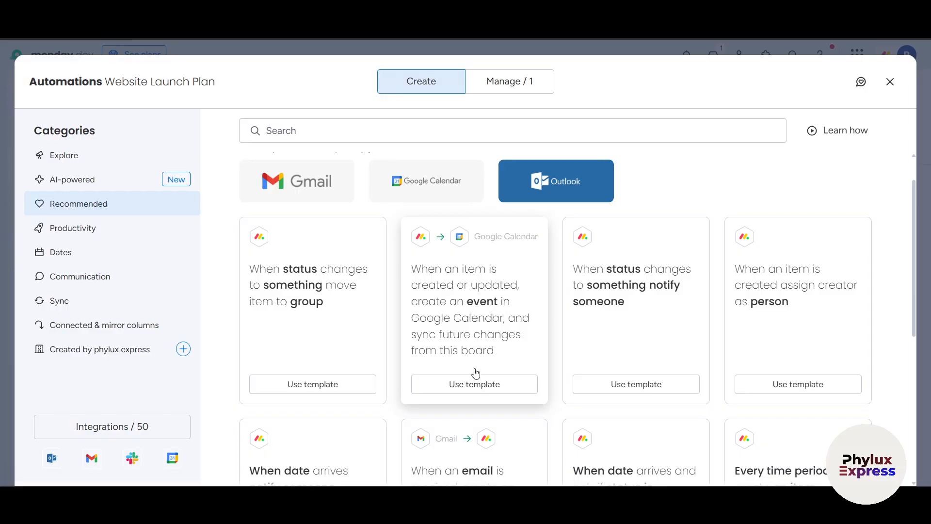
click(469, 386)
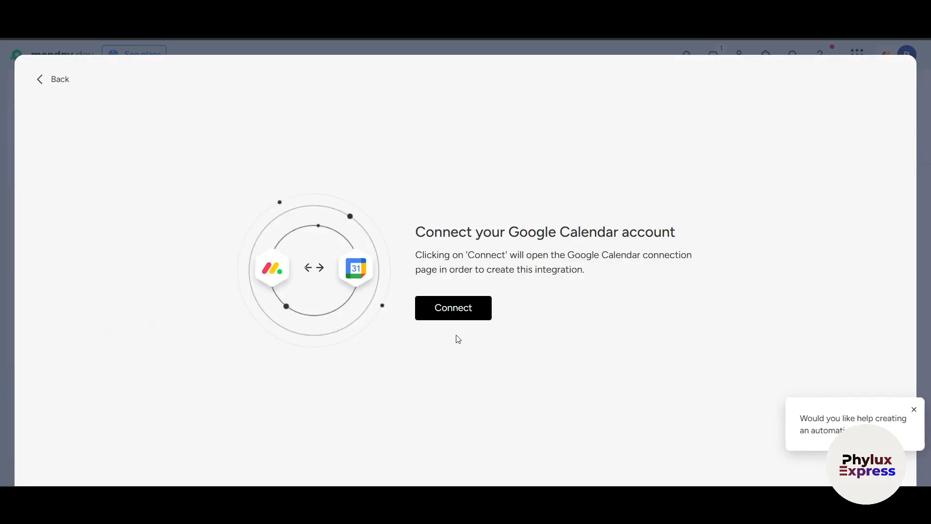
click(455, 307)
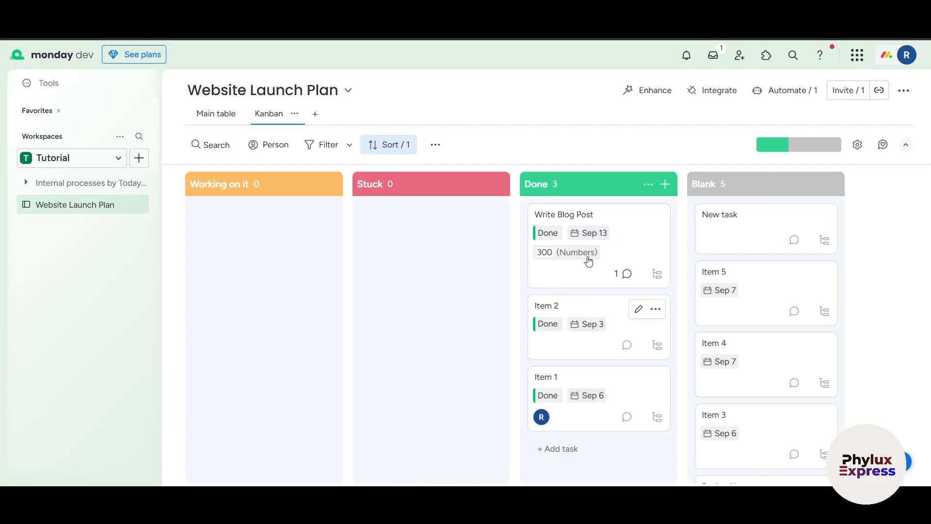
Step: Browse the board's recommended integrations and the full catalogue of available integrations
click(721, 93)
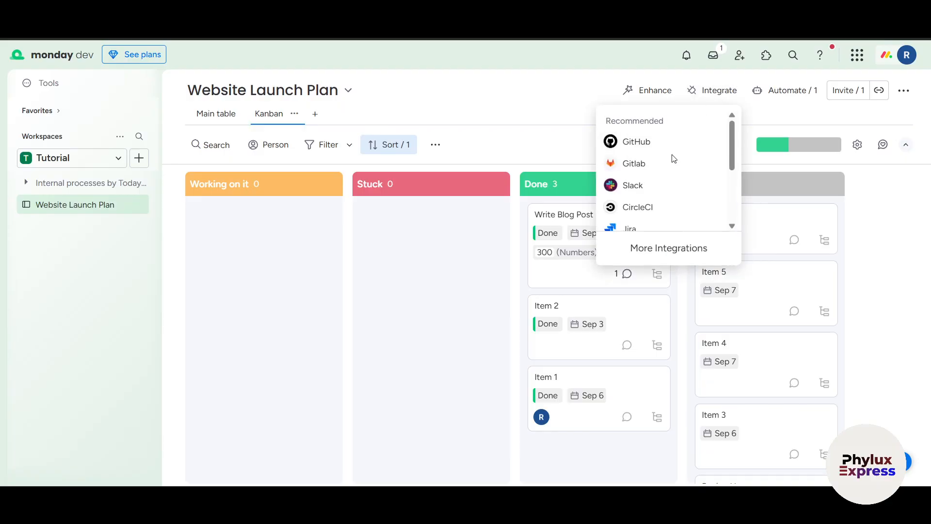
scroll(665, 183, down, 3)
scroll(668, 186, up, 3)
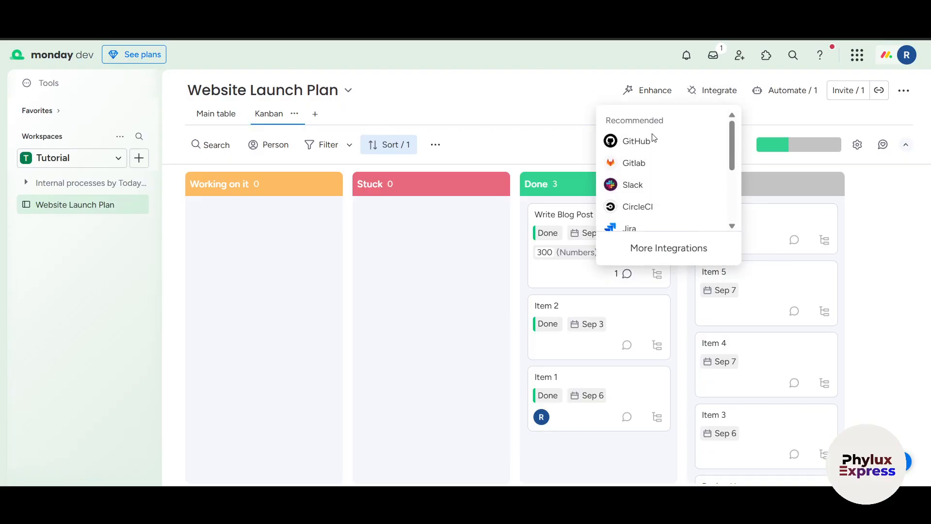
scroll(659, 197, down, 3)
click(668, 248)
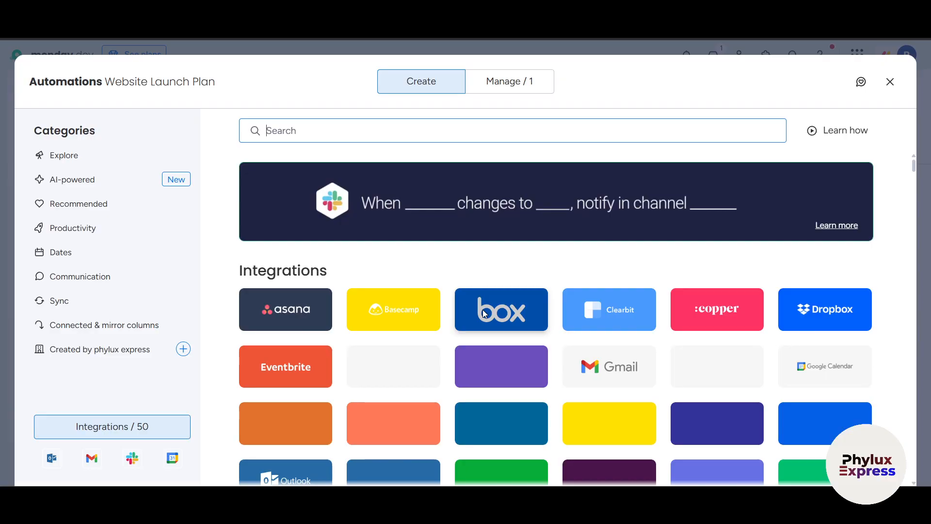
scroll(485, 314, down, 3)
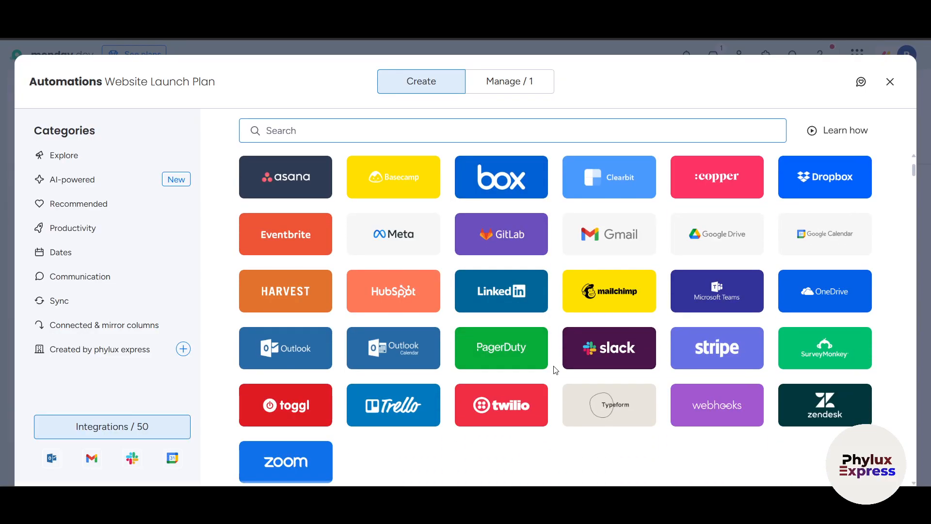
scroll(553, 368, down, 6)
scroll(553, 369, up, 10)
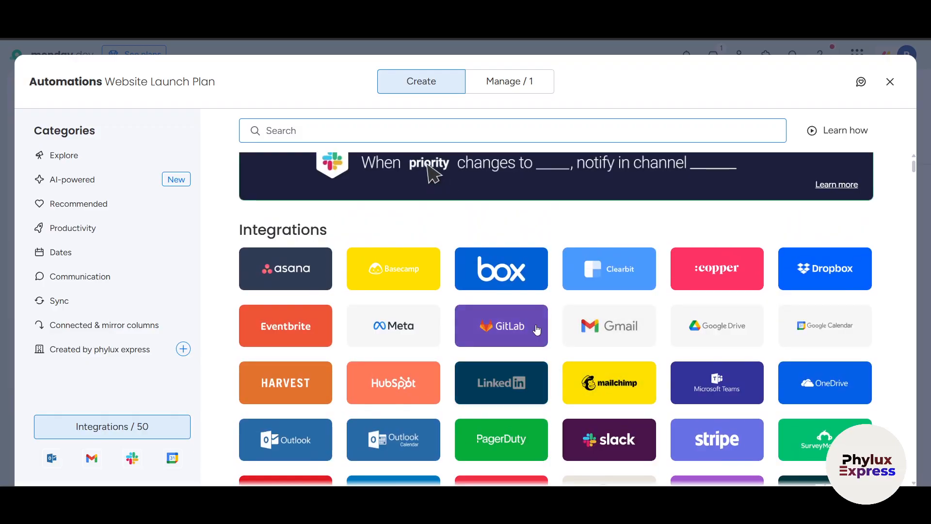
scroll(581, 367, down, 2)
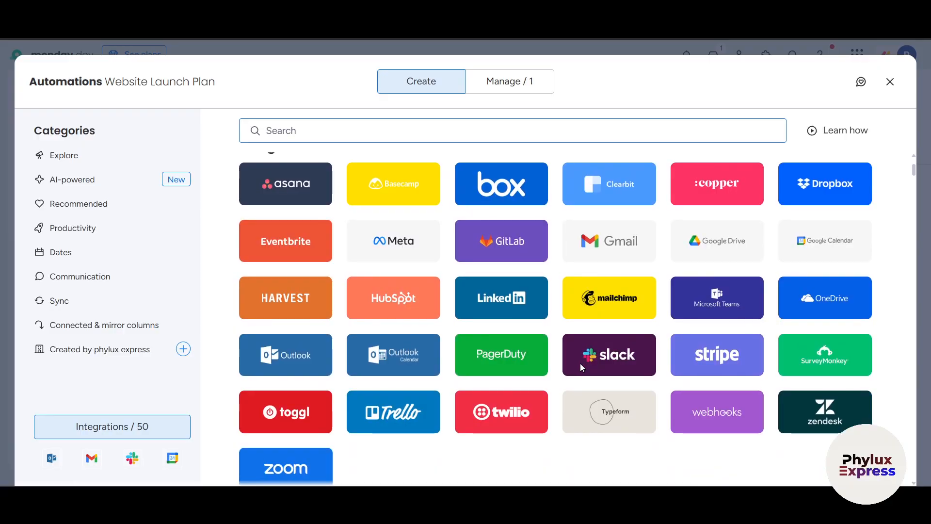
Step: Look through the Gmail integration's automation templates and close the automation center
click(603, 238)
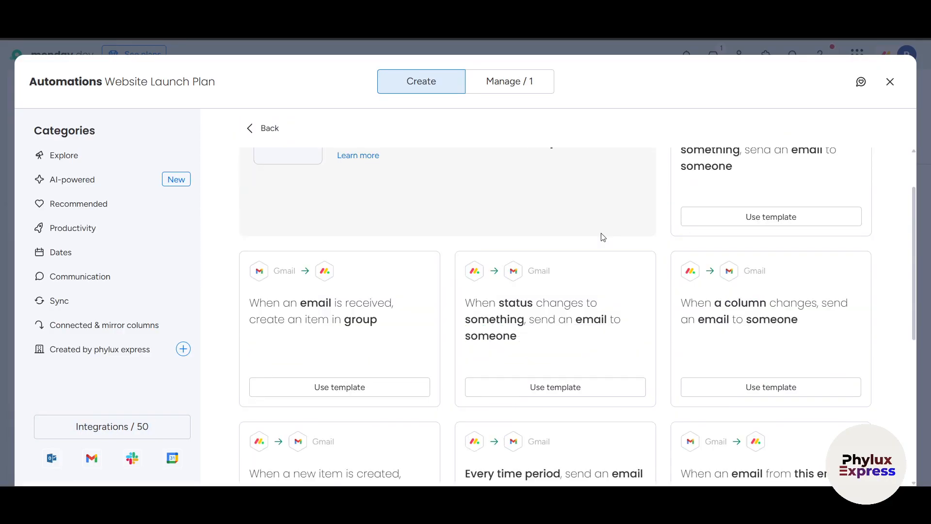
scroll(603, 237, up, 2)
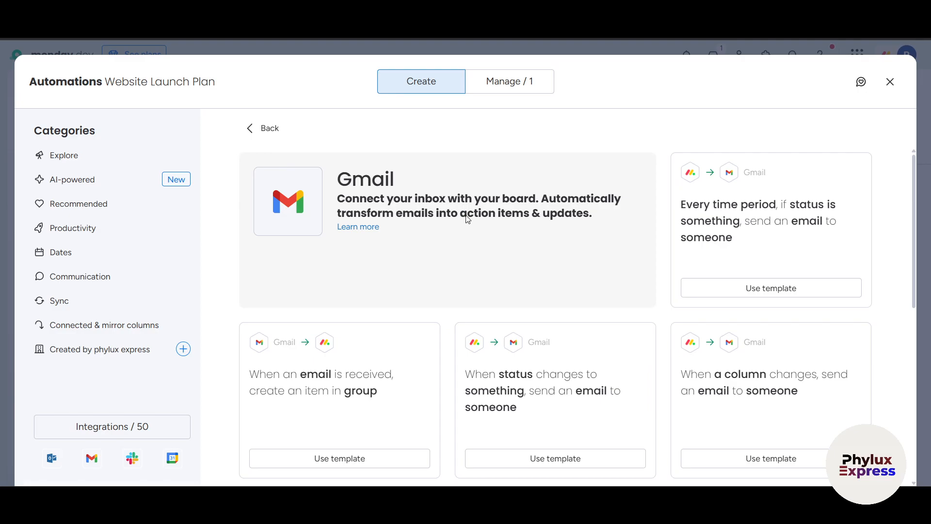
scroll(768, 311, down, 5)
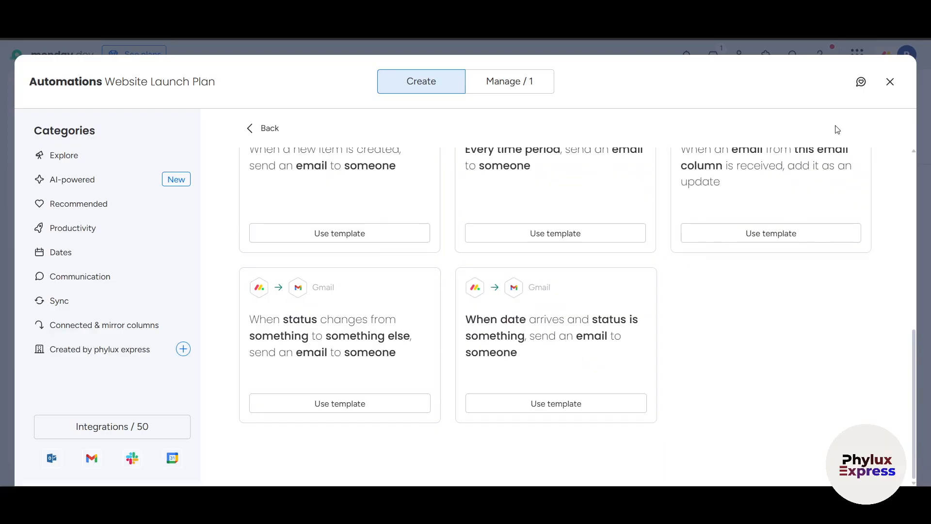
click(890, 81)
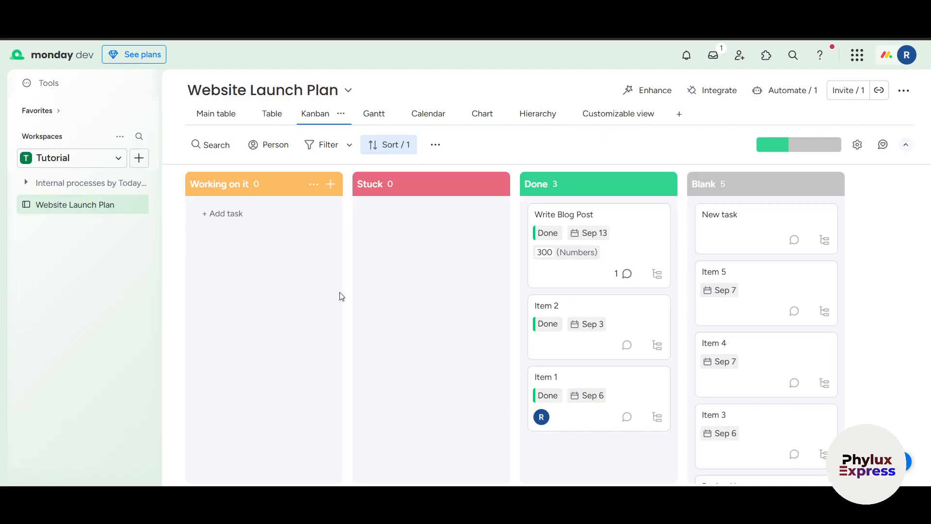
Step: Check the board view types that can be added, and return to the Main table to review its task groups
click(680, 115)
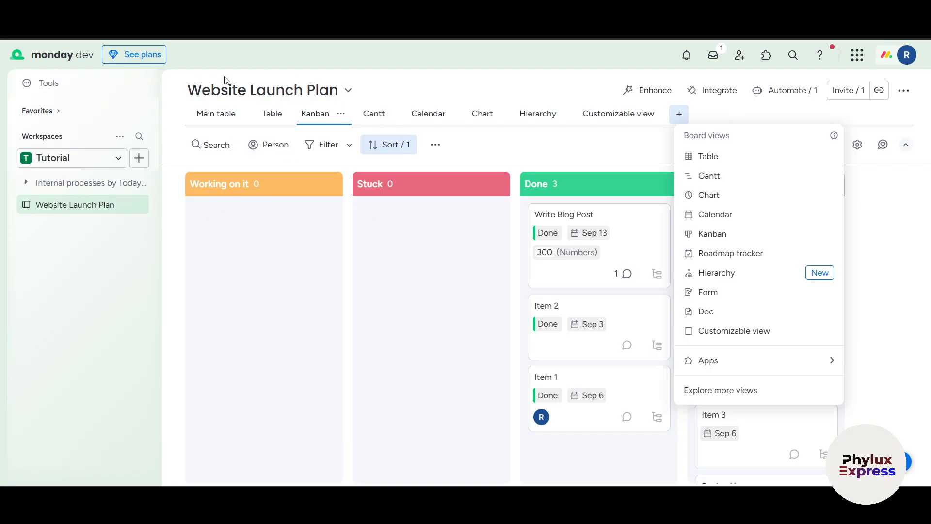
click(210, 119)
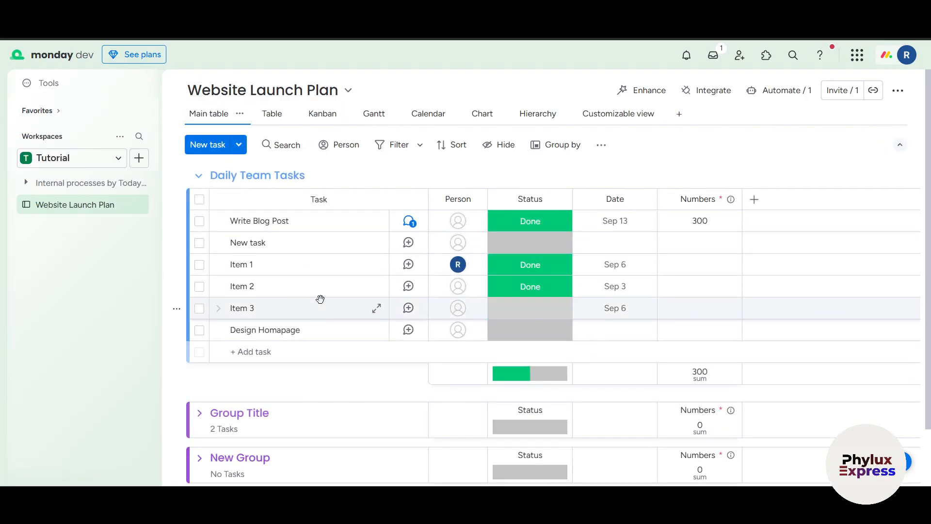
scroll(320, 298, down, 2)
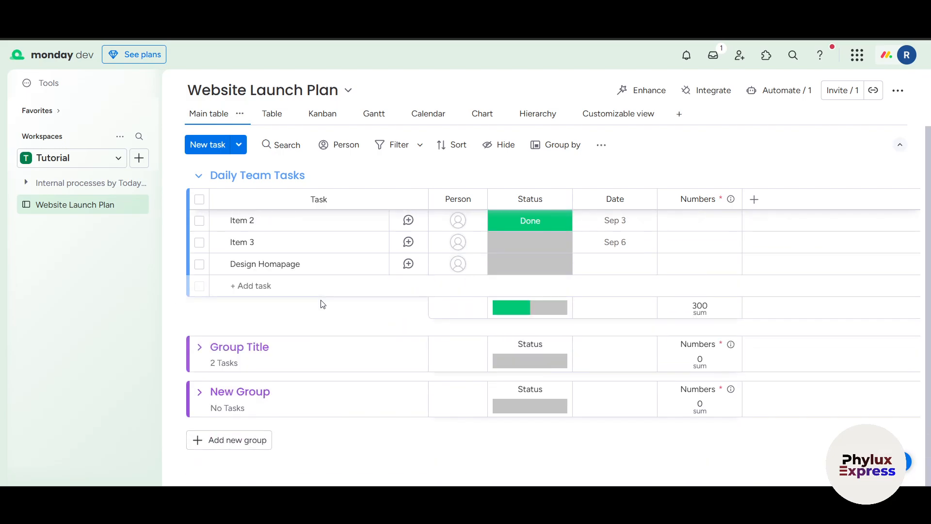
scroll(557, 144, up, 2)
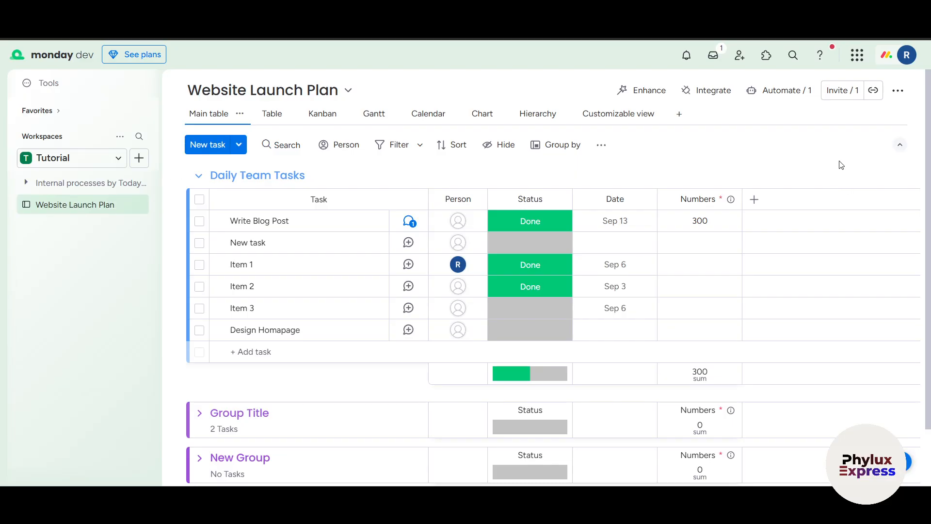
Step: Look at the account and explore options in the profile menu and close it
click(896, 59)
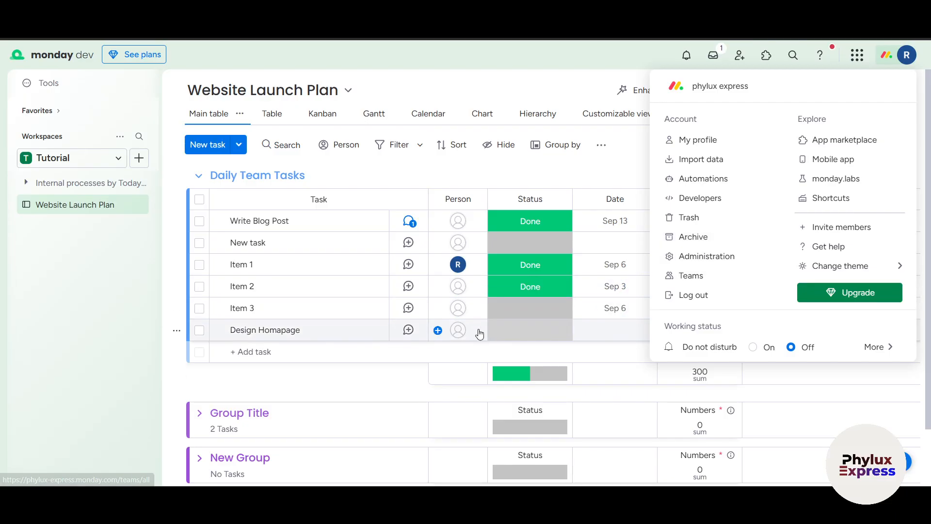
click(333, 372)
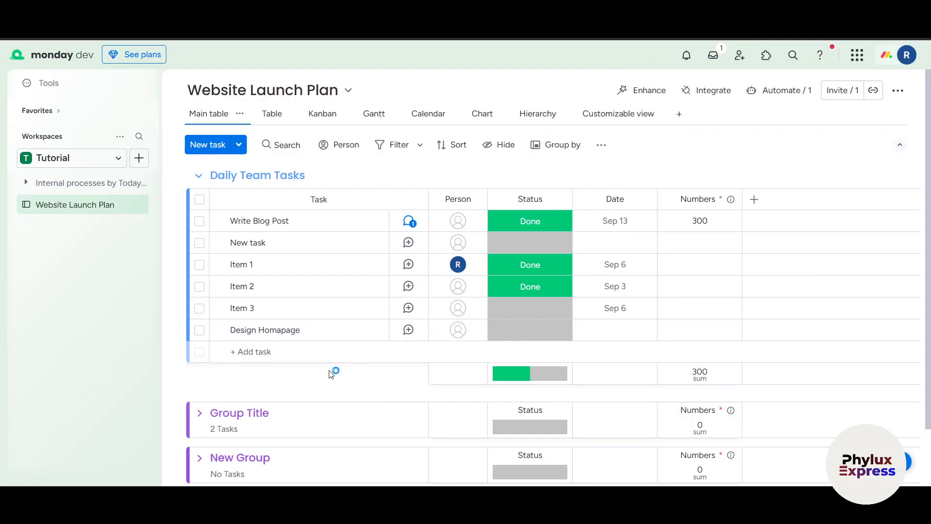